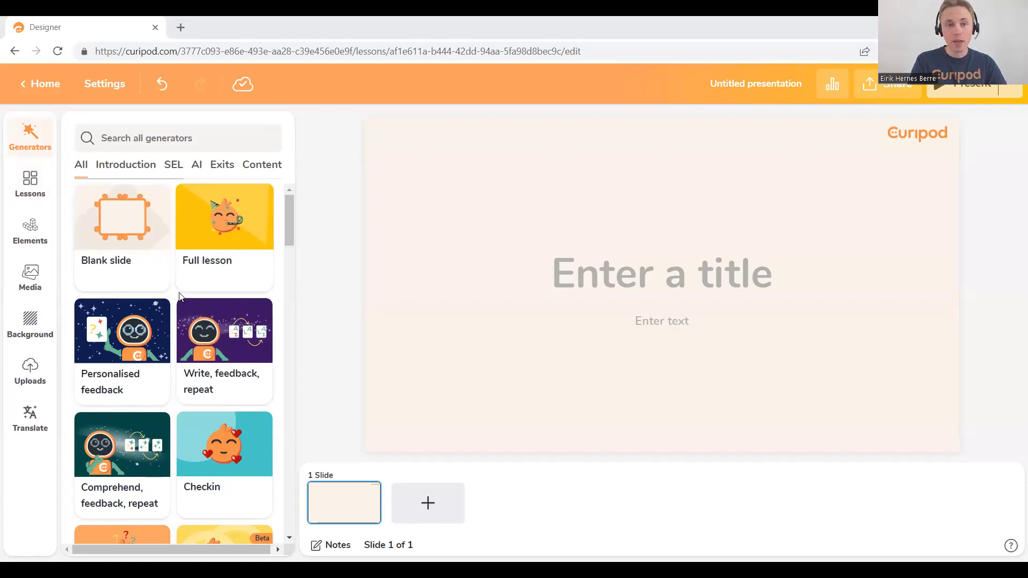
{"action": "scroll", "coordinate": [173, 301], "scroll_direction": "down", "scroll_amount": 2}
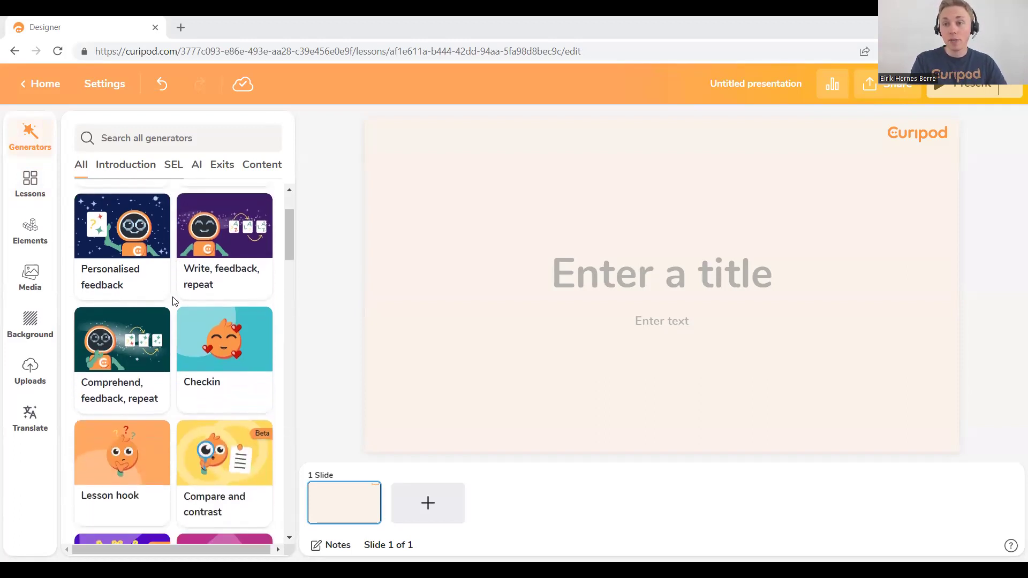
{"action": "scroll", "coordinate": [173, 301], "scroll_direction": "up", "scroll_amount": 2}
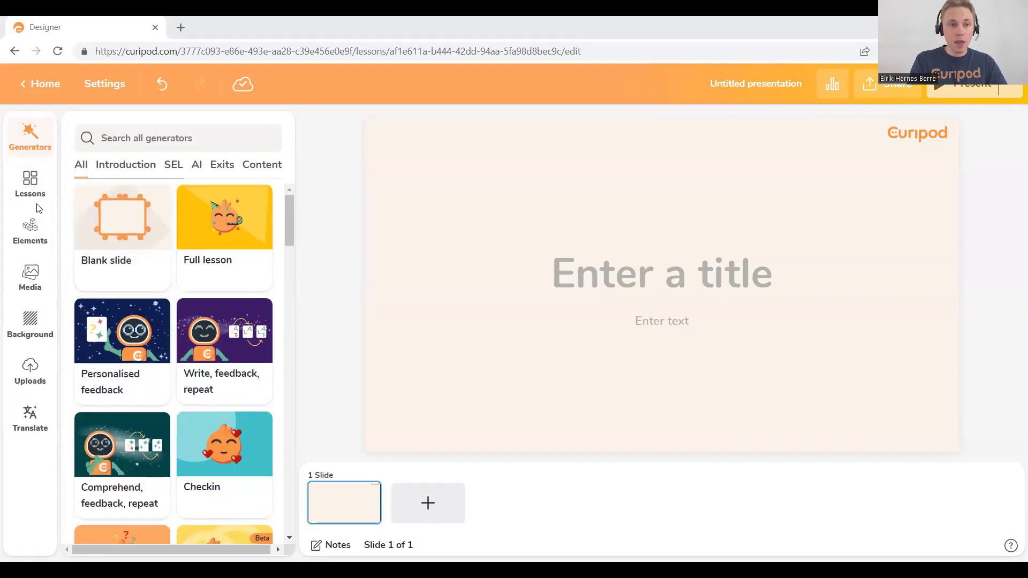
- Browse the ready-made Lessons and the list of interactive activity types
{"action": "left_click", "coordinate": [31, 188]}
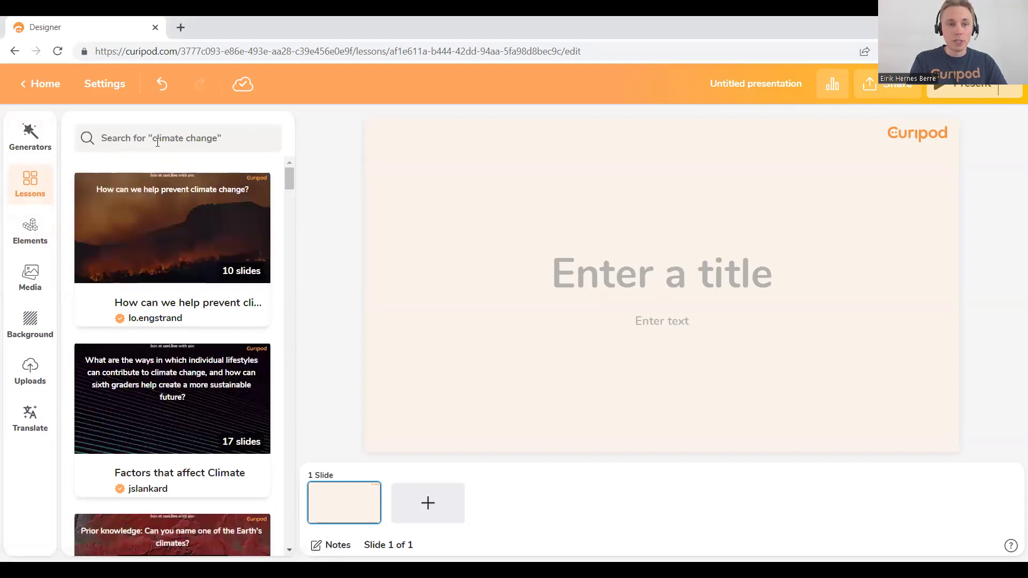
{"action": "left_click", "coordinate": [31, 234]}
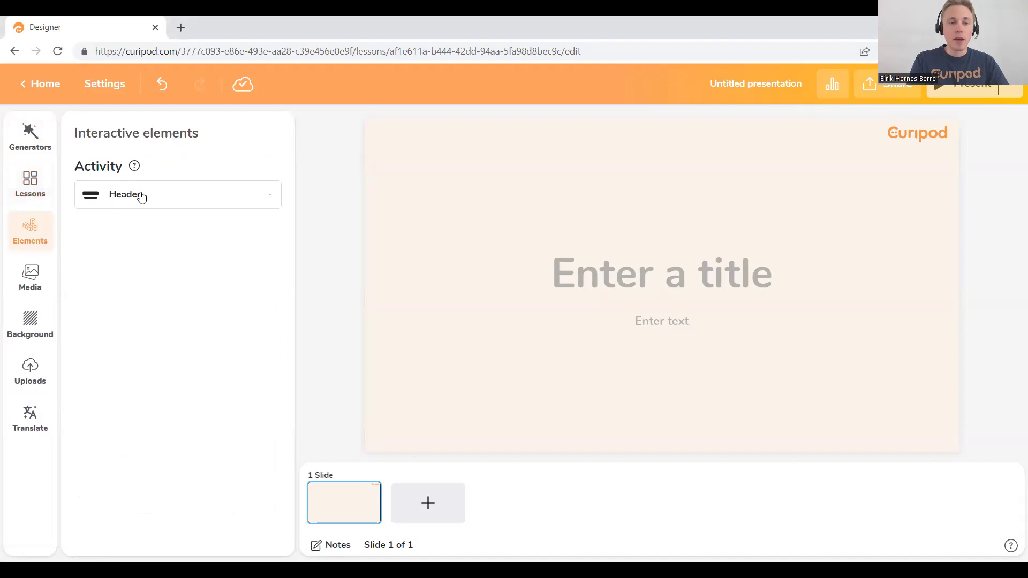
{"action": "left_click", "coordinate": [201, 200]}
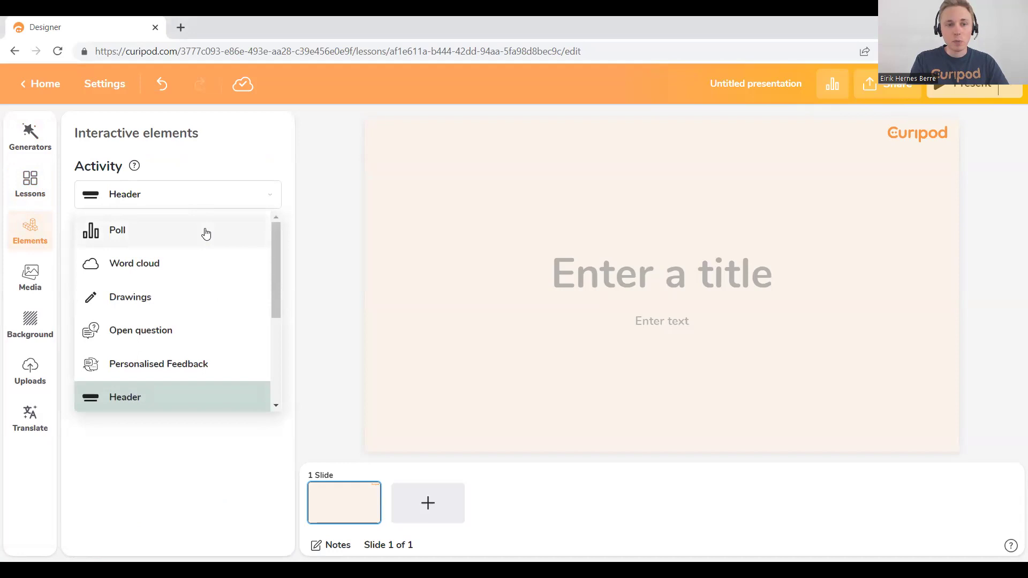
{"action": "scroll", "coordinate": [201, 278], "scroll_direction": "down", "scroll_amount": 2}
{"action": "scroll", "coordinate": [202, 276], "scroll_direction": "up", "scroll_amount": 2}
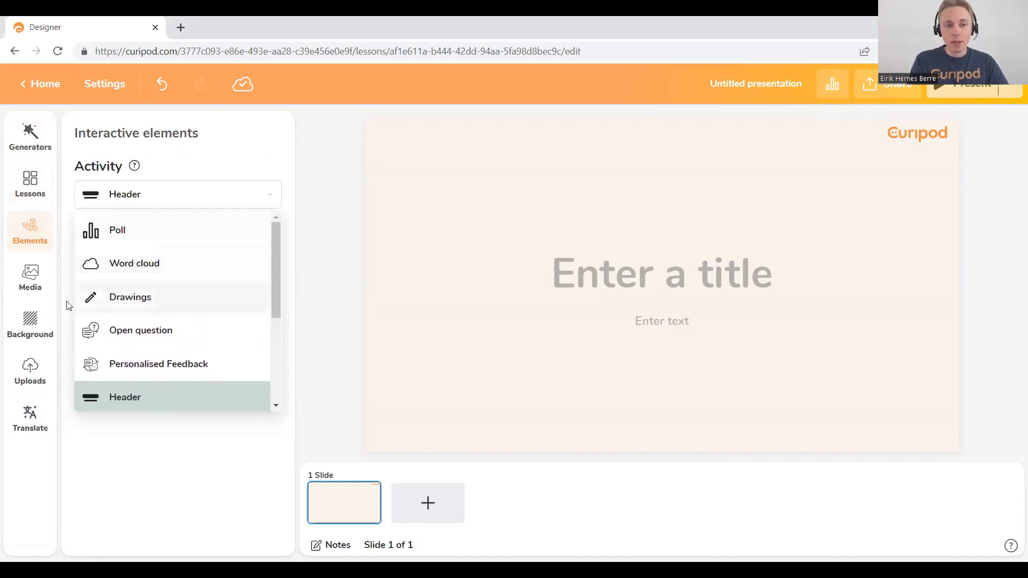
- Check the Media options, then switch the slide activity to Media & text
{"action": "left_click", "coordinate": [30, 282]}
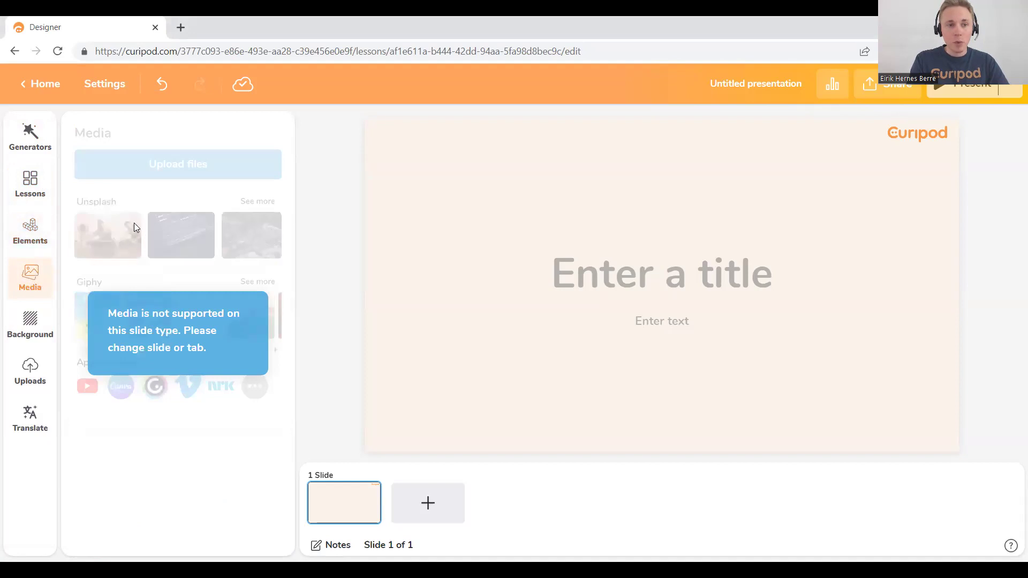
{"action": "left_click", "coordinate": [36, 228]}
{"action": "left_click", "coordinate": [141, 196]}
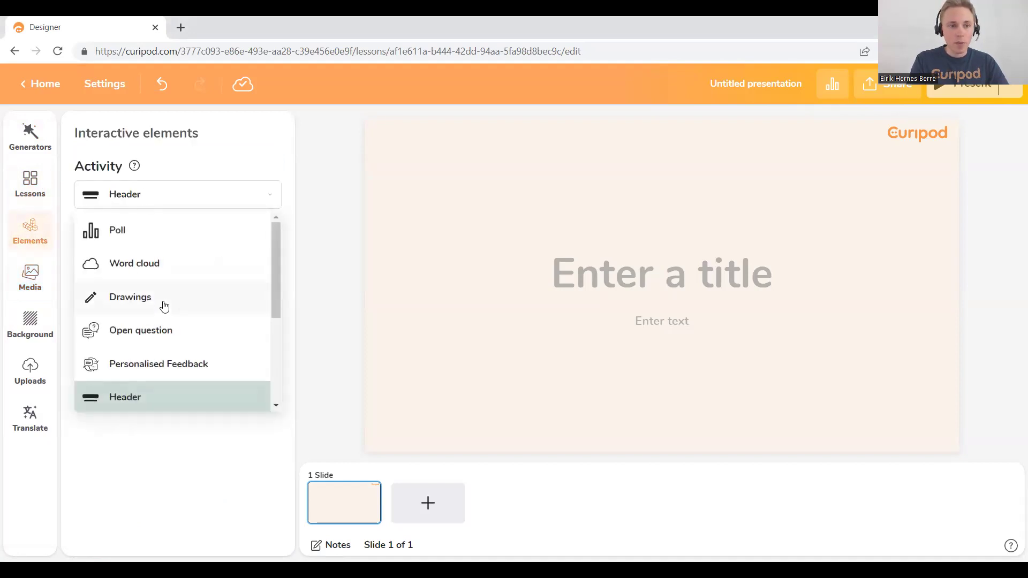
{"action": "scroll", "coordinate": [165, 307], "scroll_direction": "down", "scroll_amount": 3}
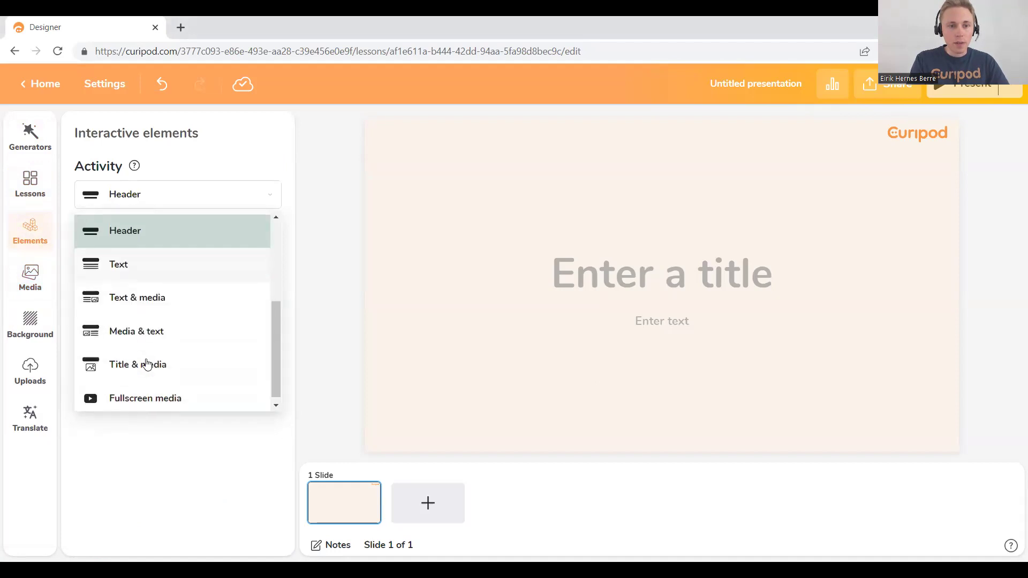
{"action": "left_click", "coordinate": [148, 335]}
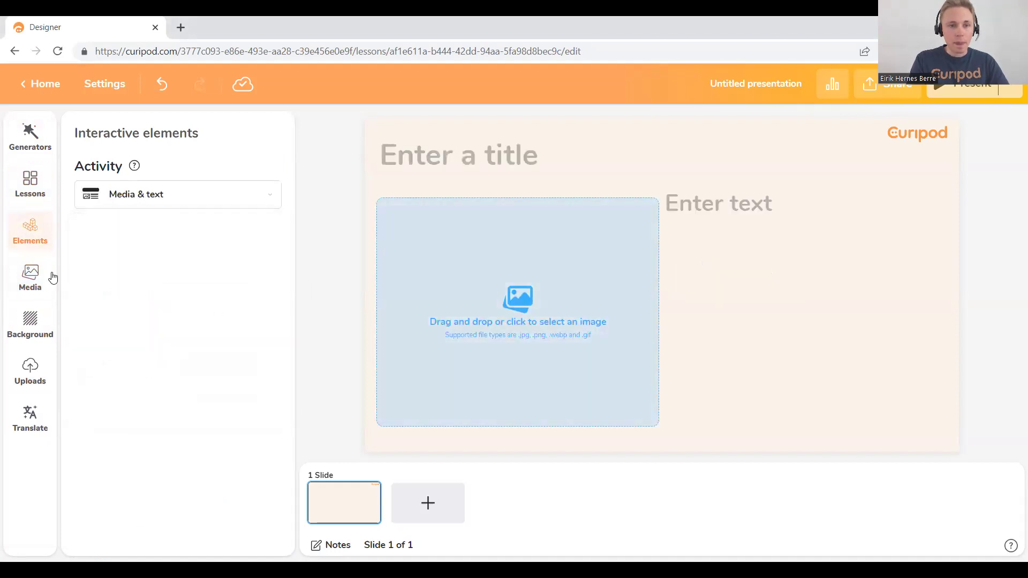
- Look through the Media, Background, Uploads and Translate options for the slide
{"action": "left_click", "coordinate": [52, 277]}
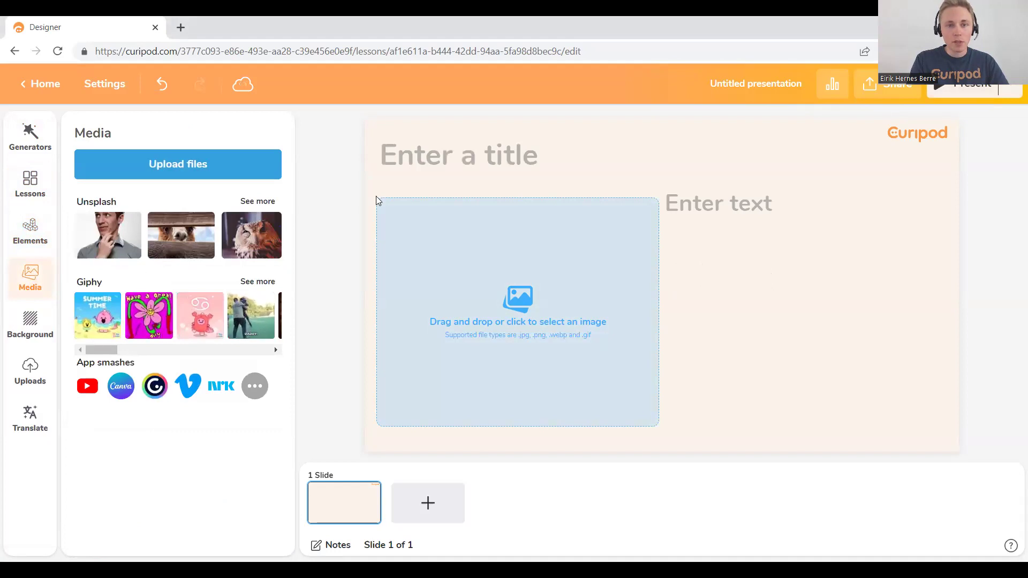
{"action": "left_click", "coordinate": [31, 331]}
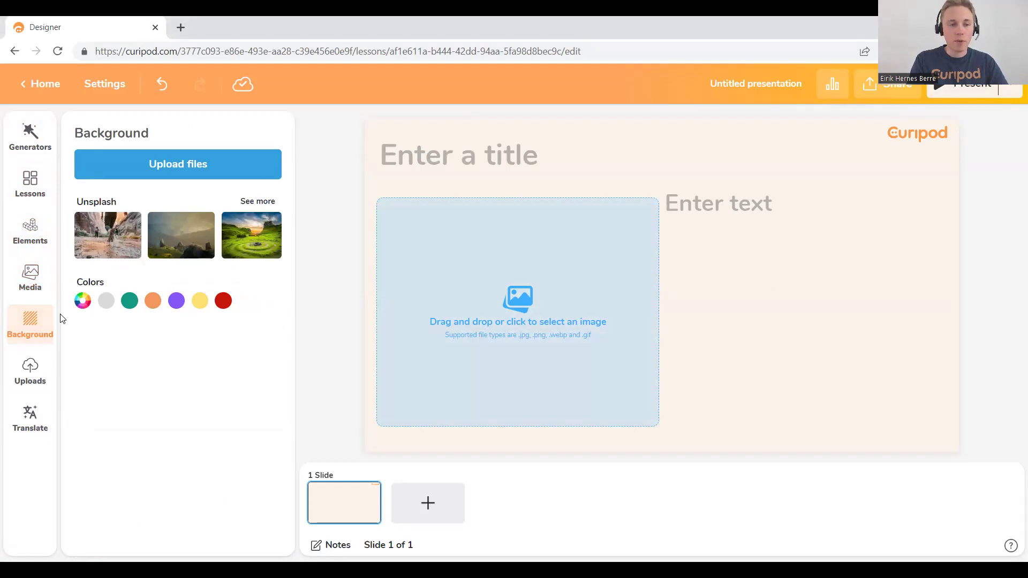
{"action": "left_click", "coordinate": [33, 377]}
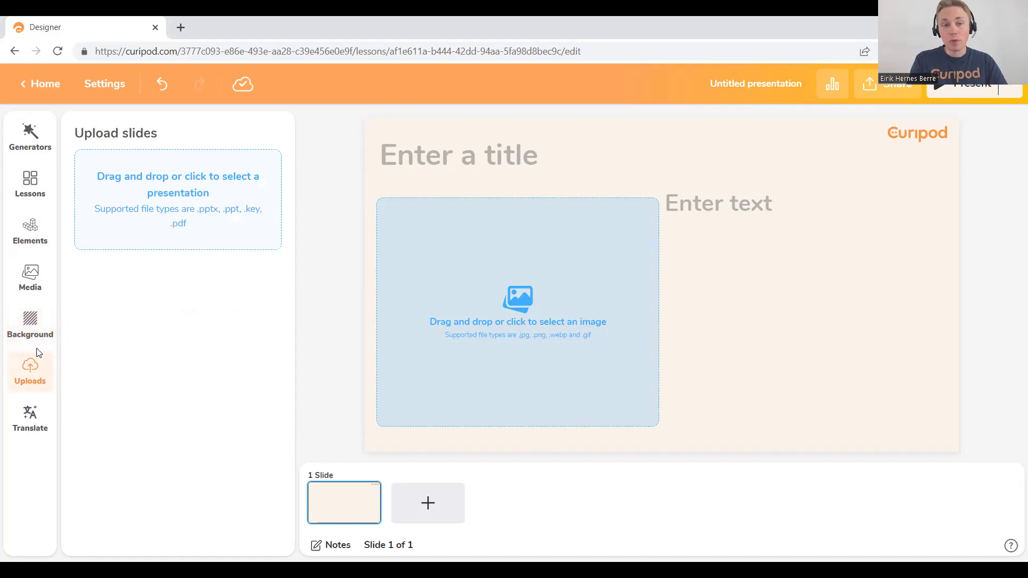
{"action": "left_click", "coordinate": [28, 431]}
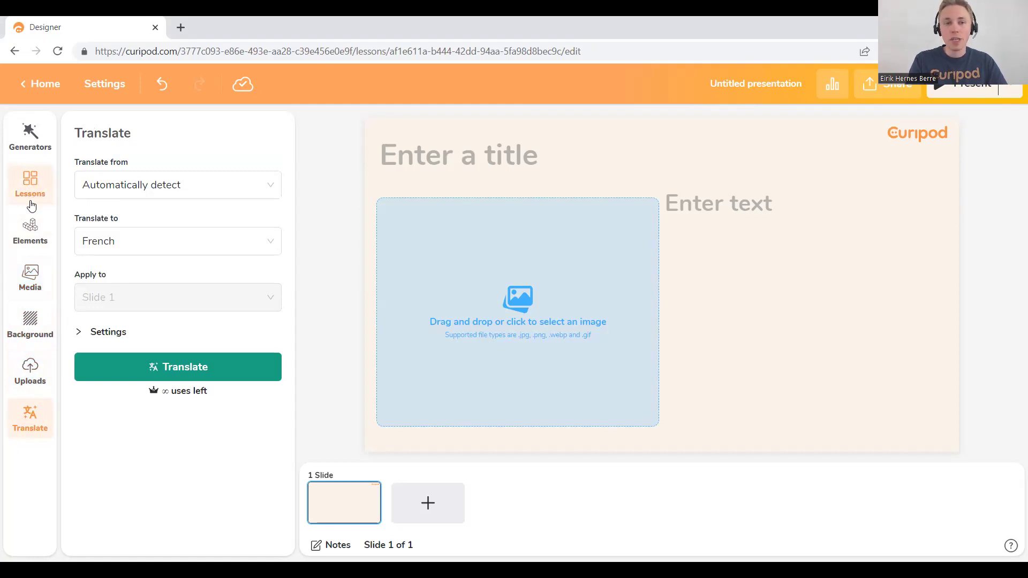
- Turn slide 1 into a Poll titled 'Do you like cake?'
{"action": "left_click", "coordinate": [29, 236]}
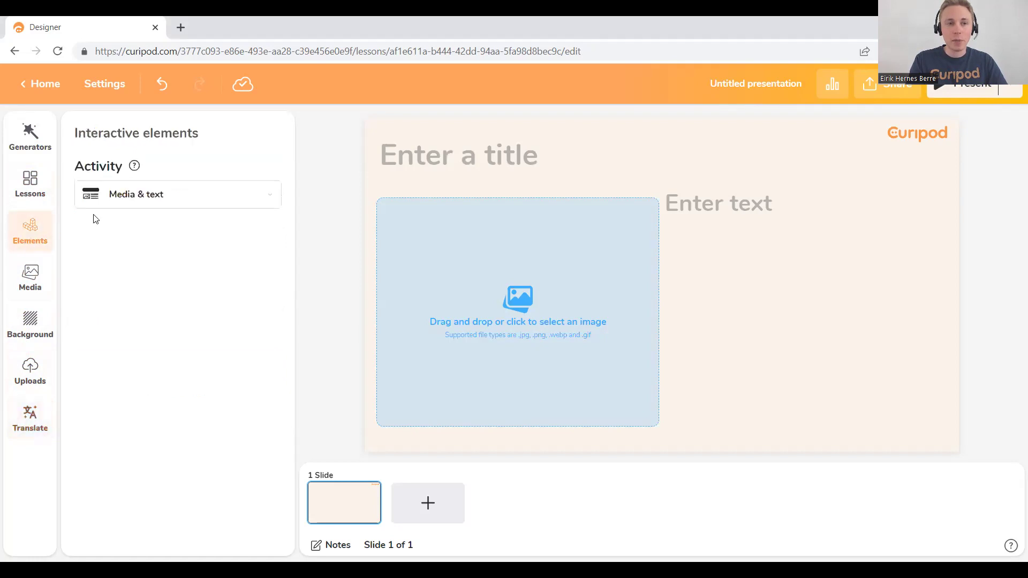
{"action": "left_click", "coordinate": [142, 201]}
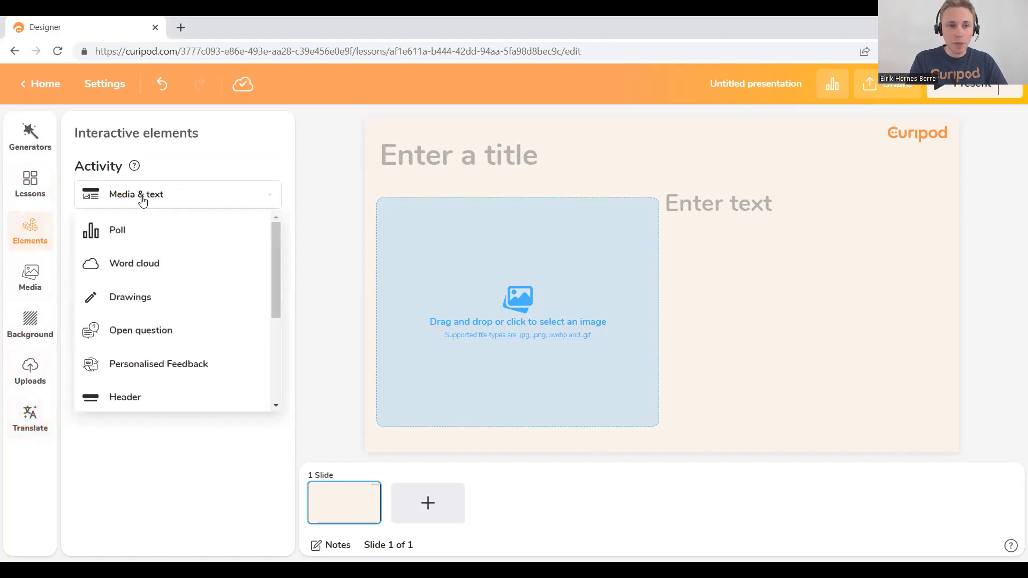
{"action": "left_click", "coordinate": [165, 236]}
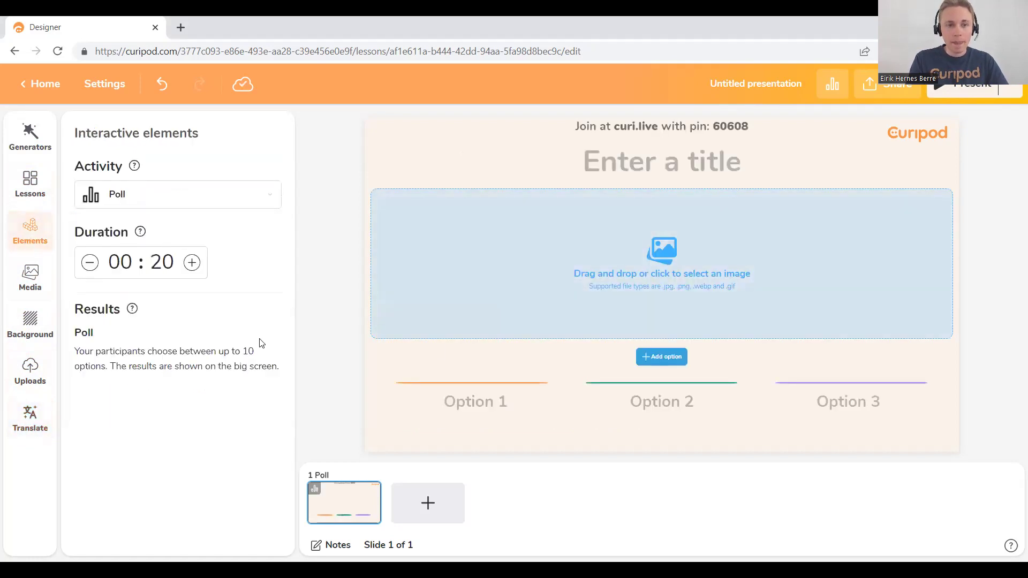
{"action": "left_click", "coordinate": [653, 157]}
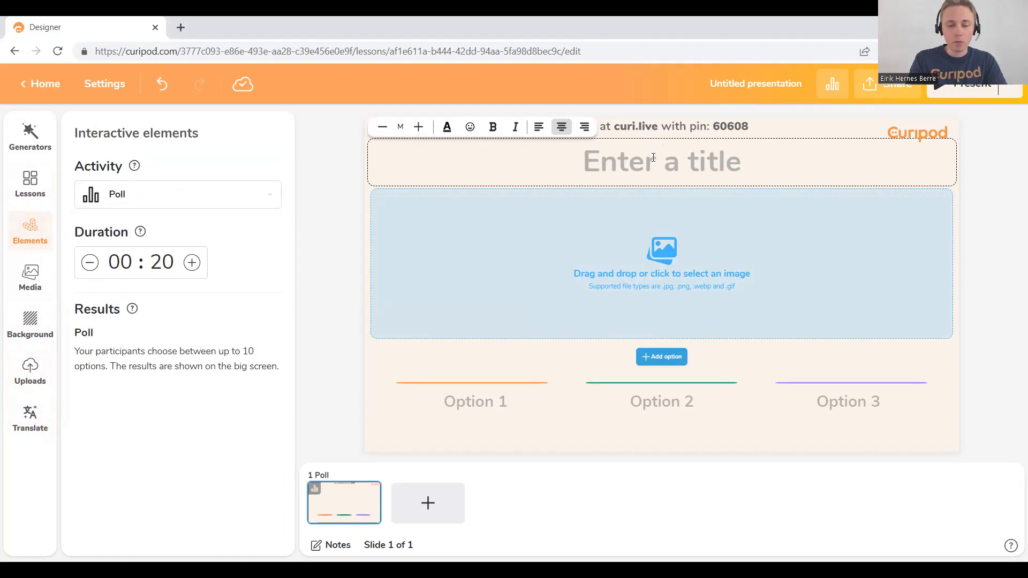
{"action": "type", "text": "Do you like icecream"}
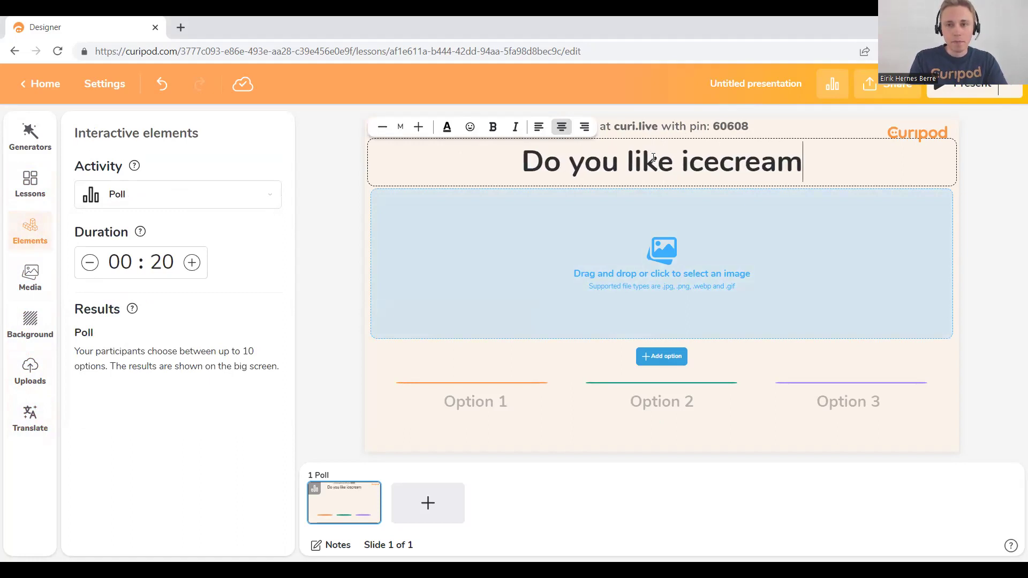
{"action": "left_click_drag", "start_coordinate": [810, 161], "coordinate": [682, 162]}
{"action": "type", "text": "cake?"}
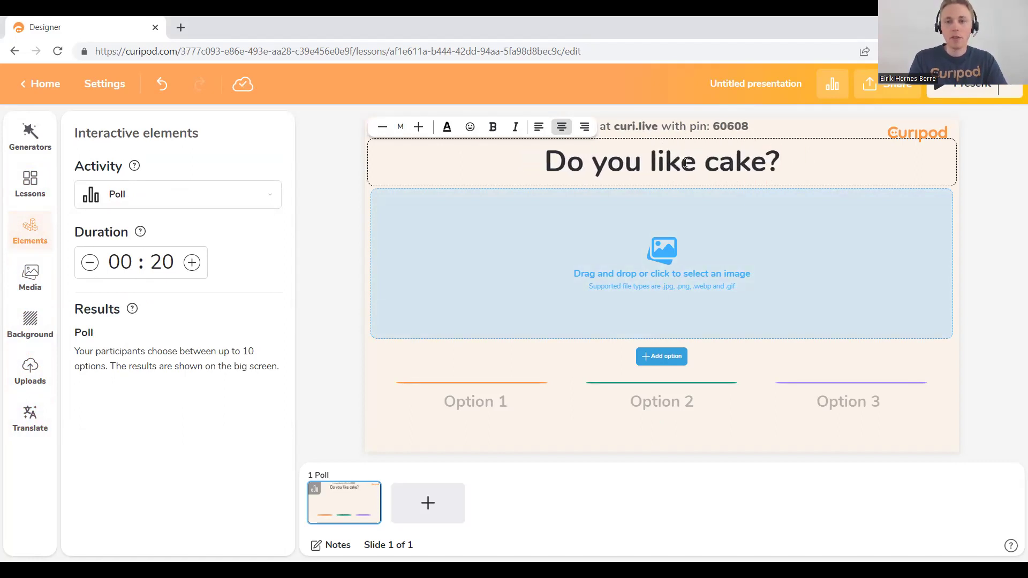
- Set the poll answers to Yes and No, deleting the unused third option
{"action": "left_click", "coordinate": [502, 399]}
{"action": "type", "text": "Yes"}
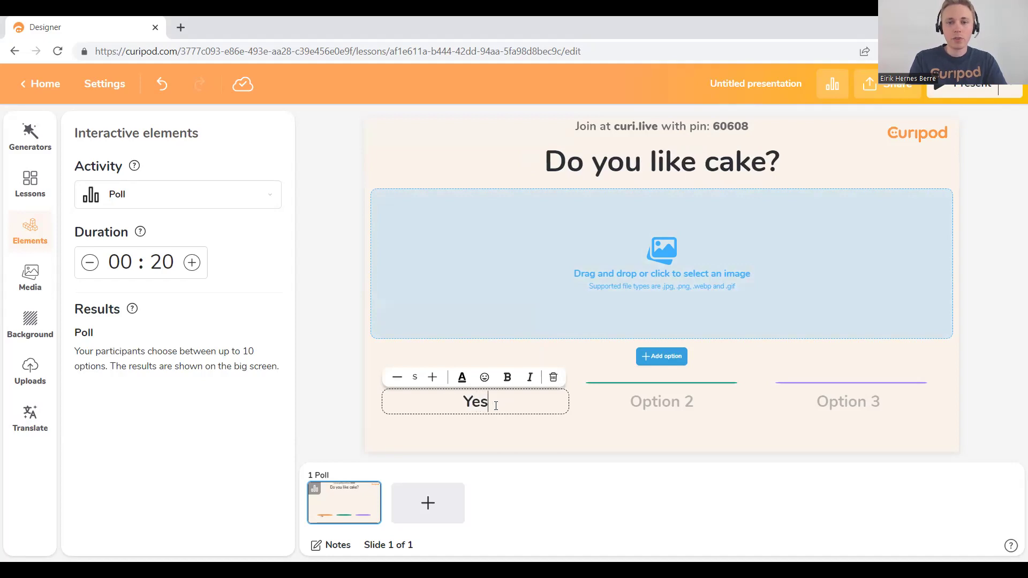
{"action": "left_click", "coordinate": [619, 402]}
{"action": "type", "text": "No"}
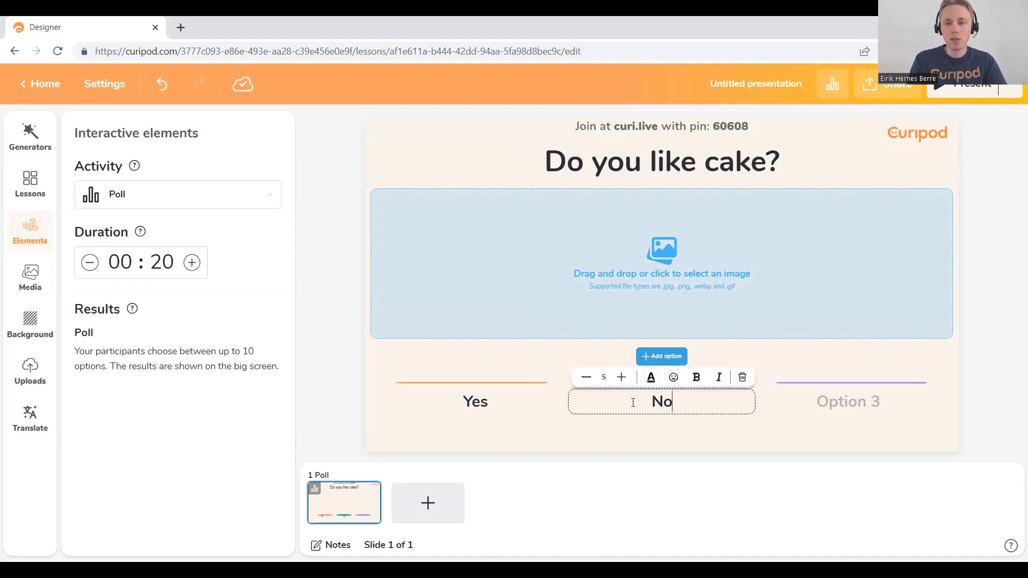
{"action": "left_click", "coordinate": [866, 394]}
{"action": "left_click", "coordinate": [929, 378]}
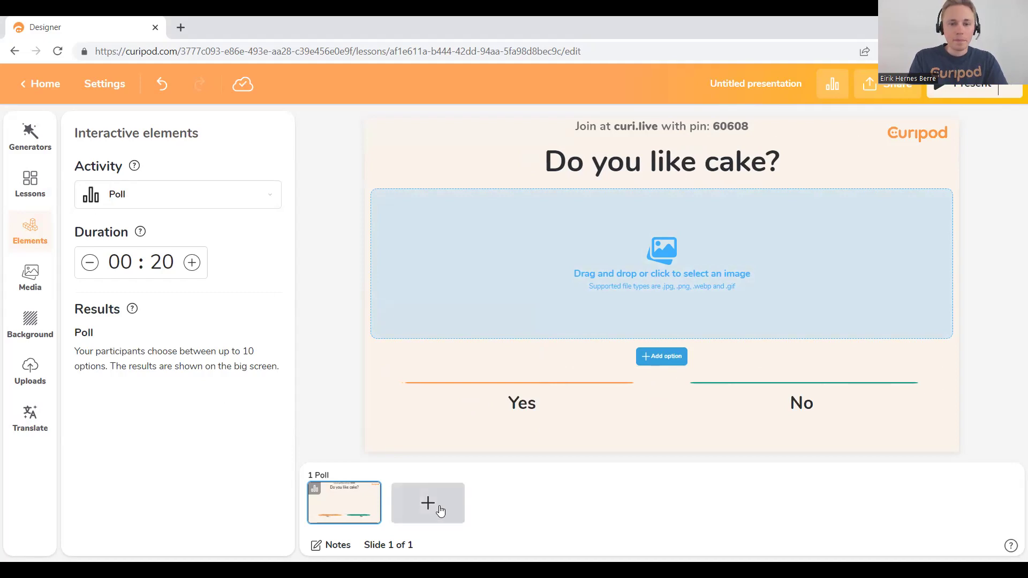
- Add slide 2 as a Word cloud asking 'What is your favorite food?'
{"action": "left_click", "coordinate": [435, 504]}
{"action": "left_click", "coordinate": [29, 241]}
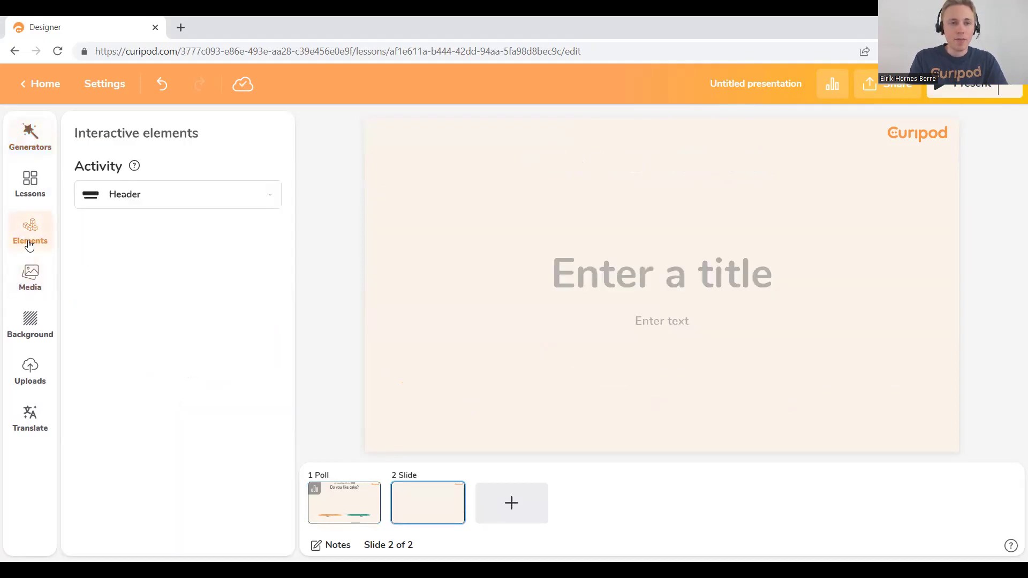
{"action": "left_click", "coordinate": [156, 194]}
{"action": "left_click", "coordinate": [170, 265]}
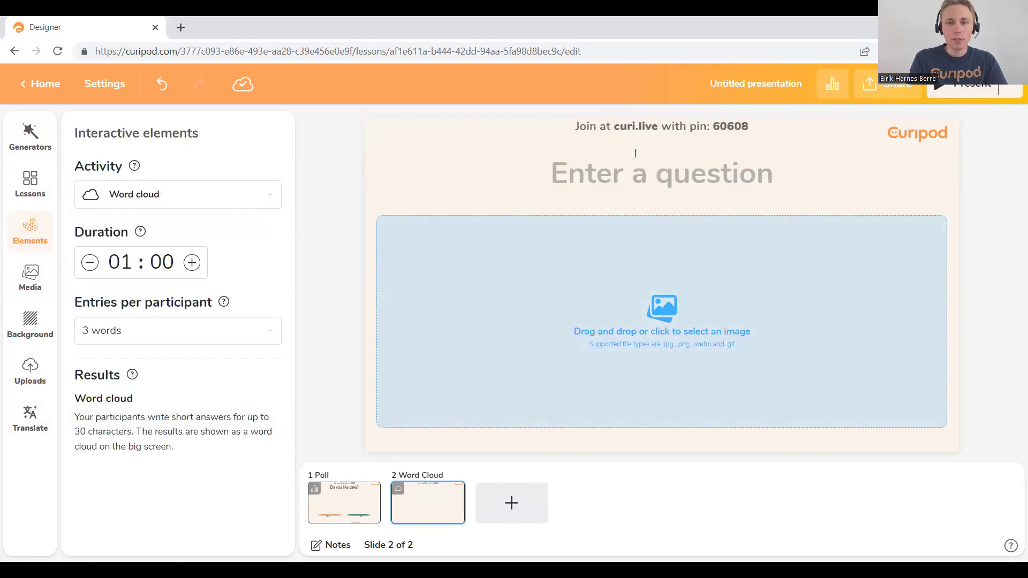
{"action": "left_click", "coordinate": [624, 167]}
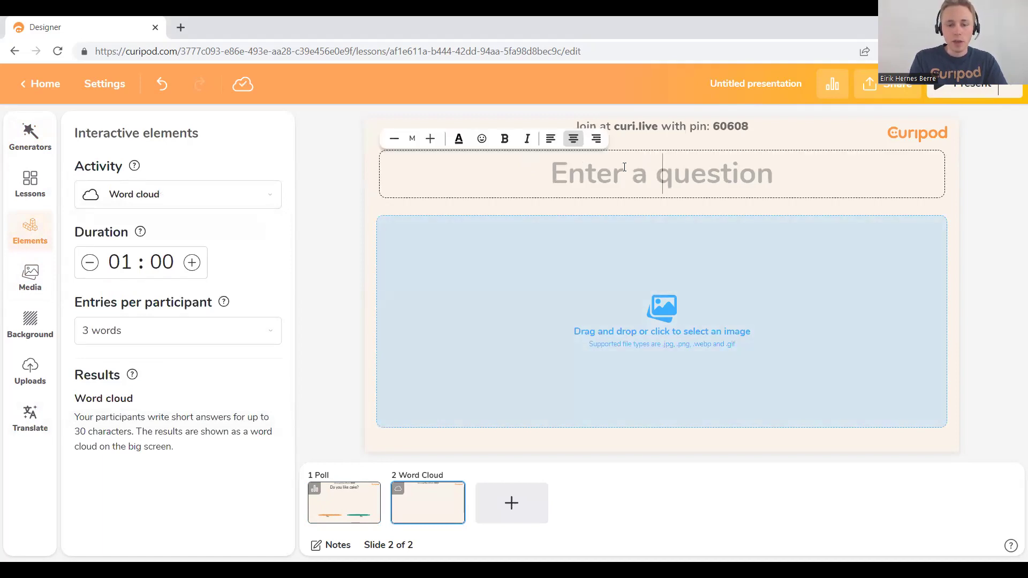
{"action": "type", "text": "What is y"}
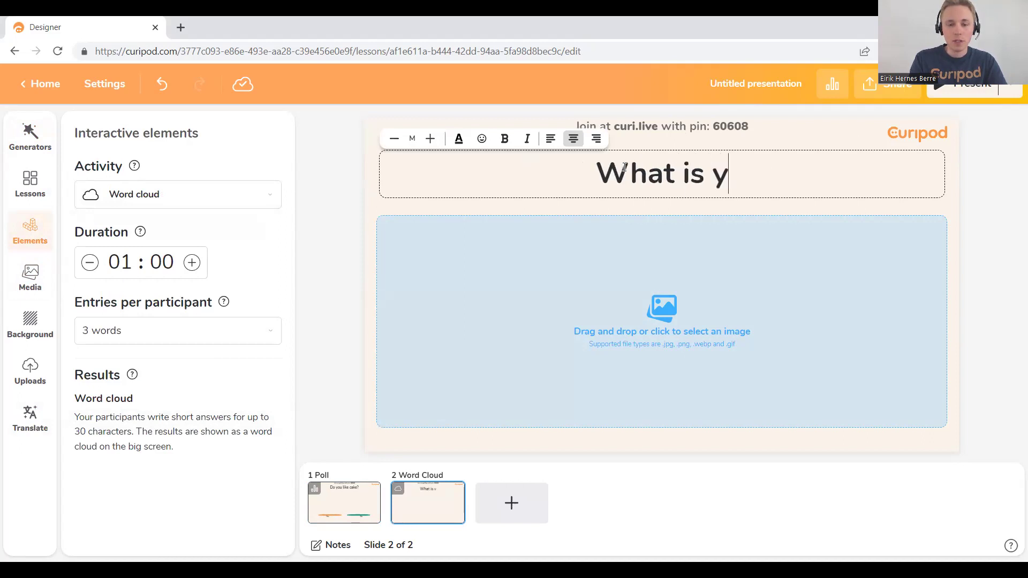
{"action": "type", "text": "our fav"}
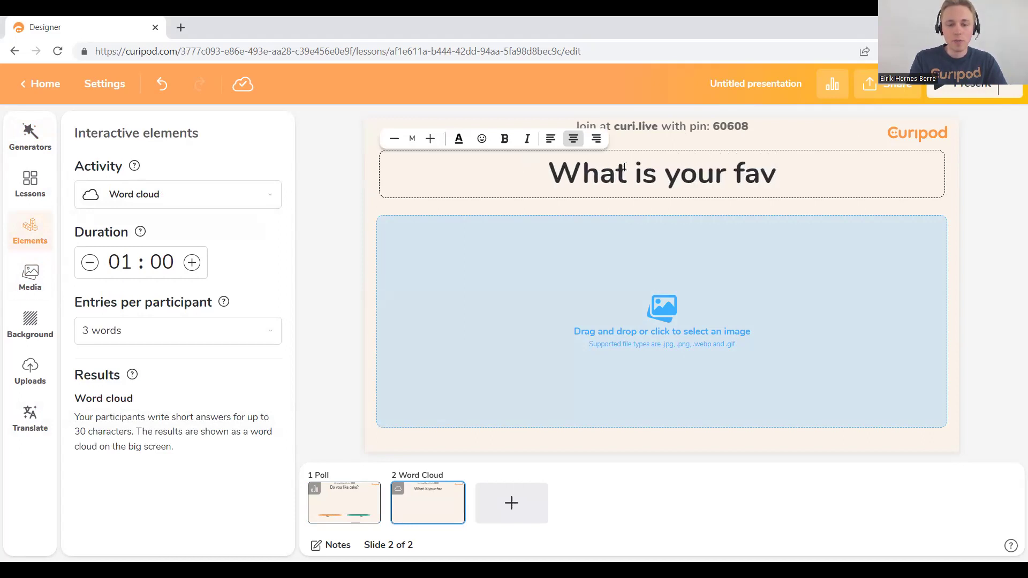
{"action": "type", "text": "orite food?"}
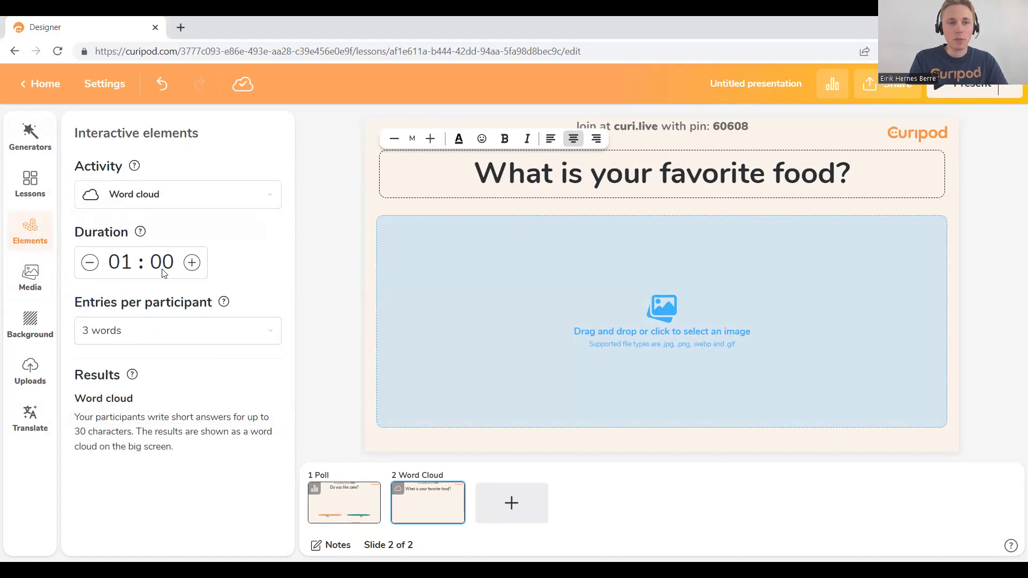
- Add a third slide and make it a Drawings activity
{"action": "left_click", "coordinate": [557, 489]}
{"action": "left_click", "coordinate": [543, 500]}
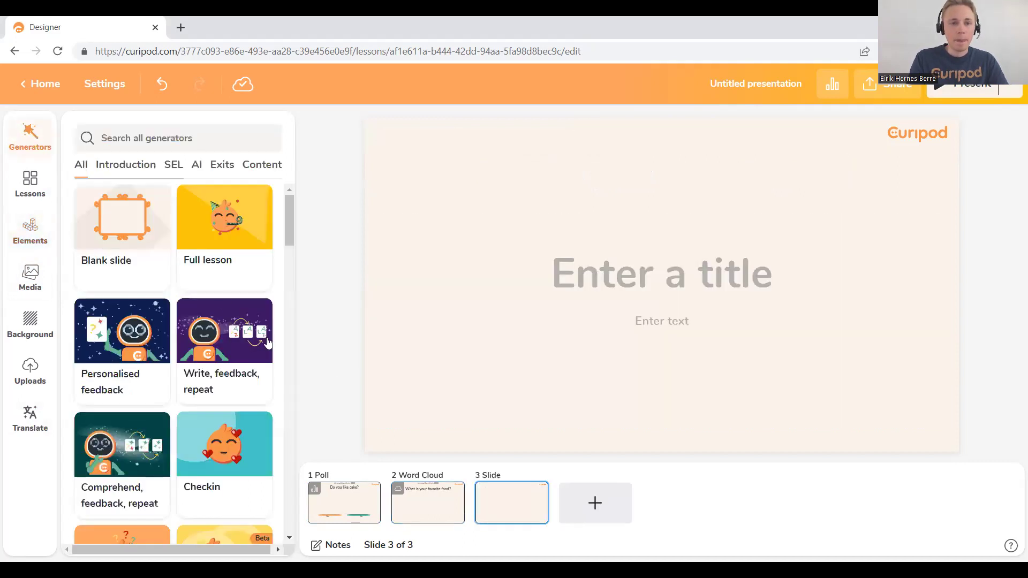
{"action": "left_click", "coordinate": [32, 232]}
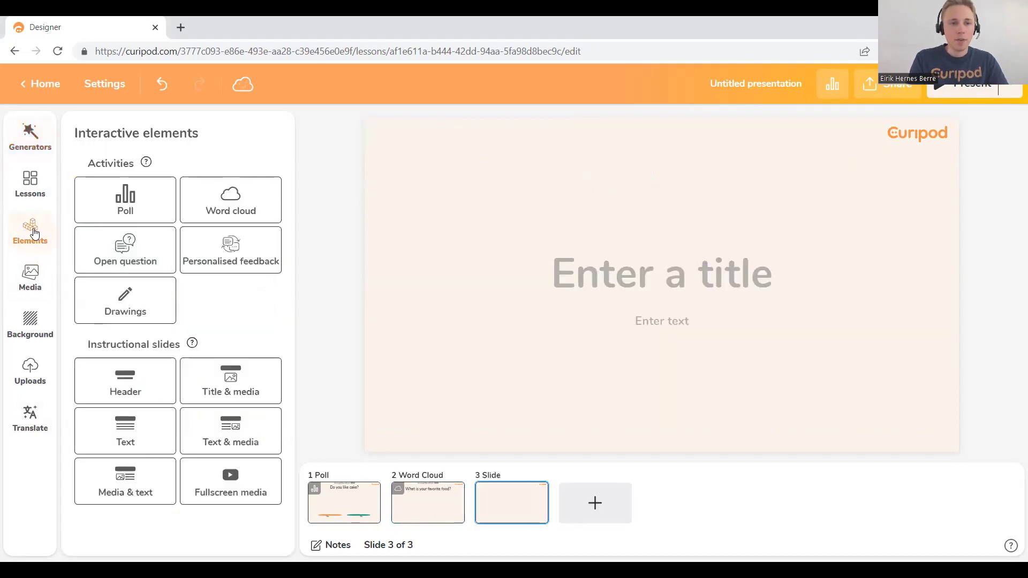
{"action": "left_click", "coordinate": [137, 198]}
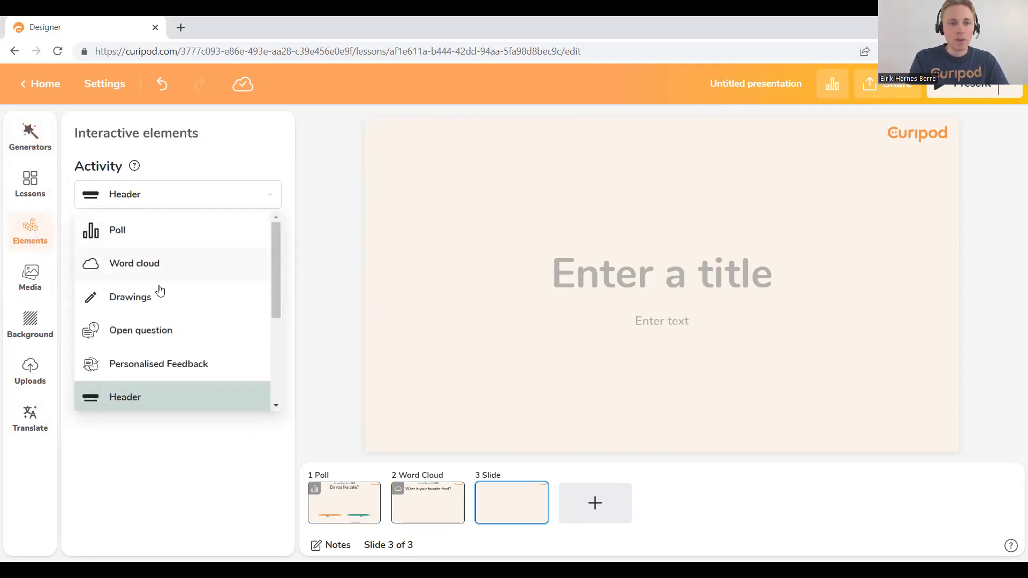
{"action": "left_click", "coordinate": [155, 297]}
- Give the drawing prompt 'Draw your favorite food', fixing the typo, and add a blank fourth slide
{"action": "left_click", "coordinate": [579, 184]}
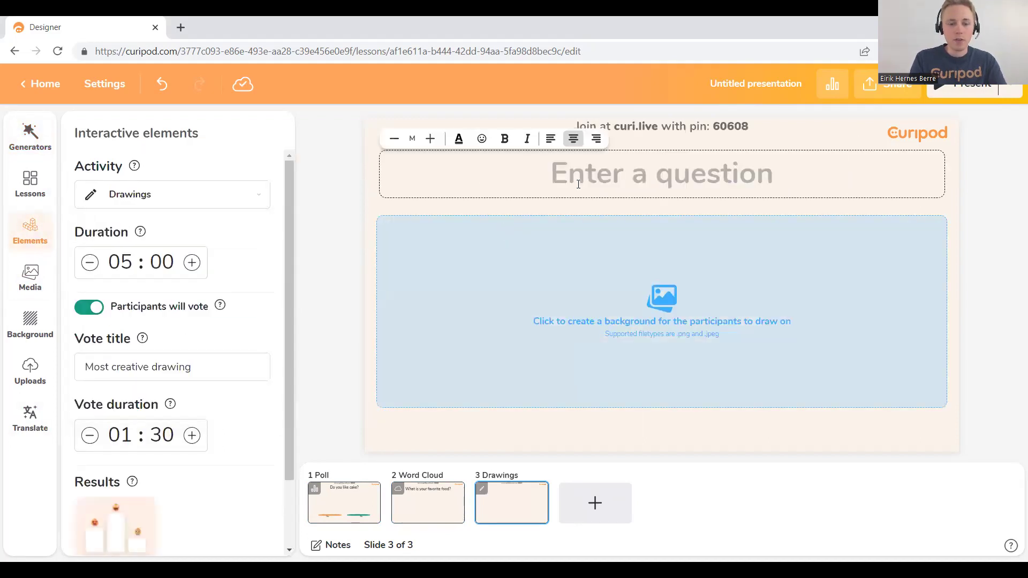
{"action": "type", "text": "Draw y"}
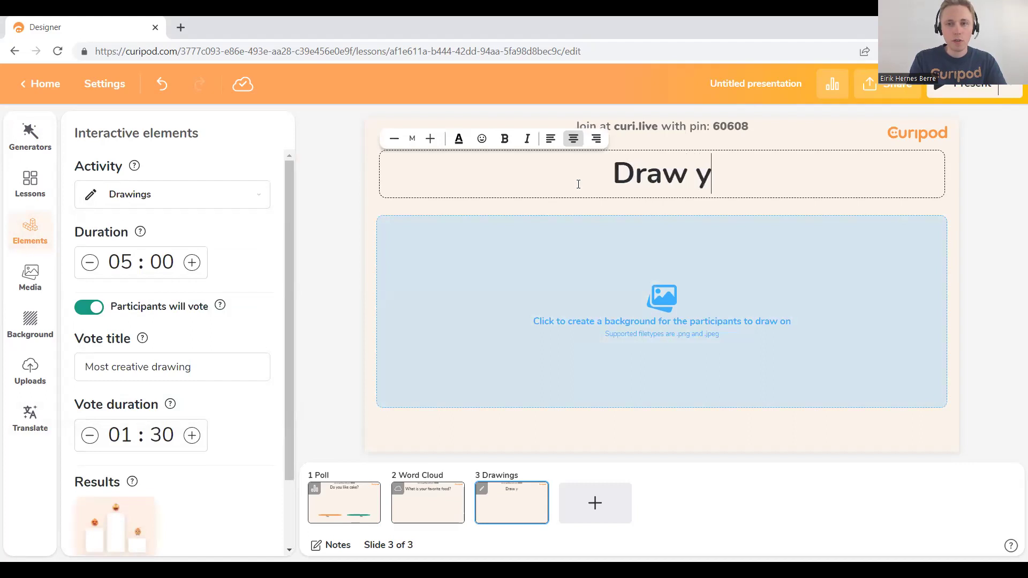
{"action": "type", "text": "our favor"}
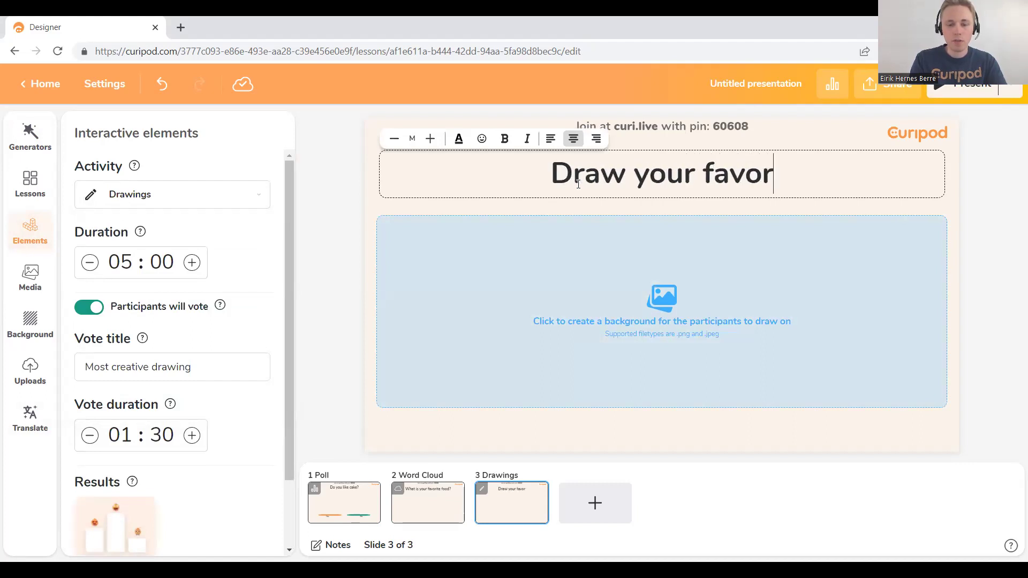
{"action": "type", "text": "ite foof"}
{"action": "key", "text": "BackSpace"}
{"action": "type", "text": "d"}
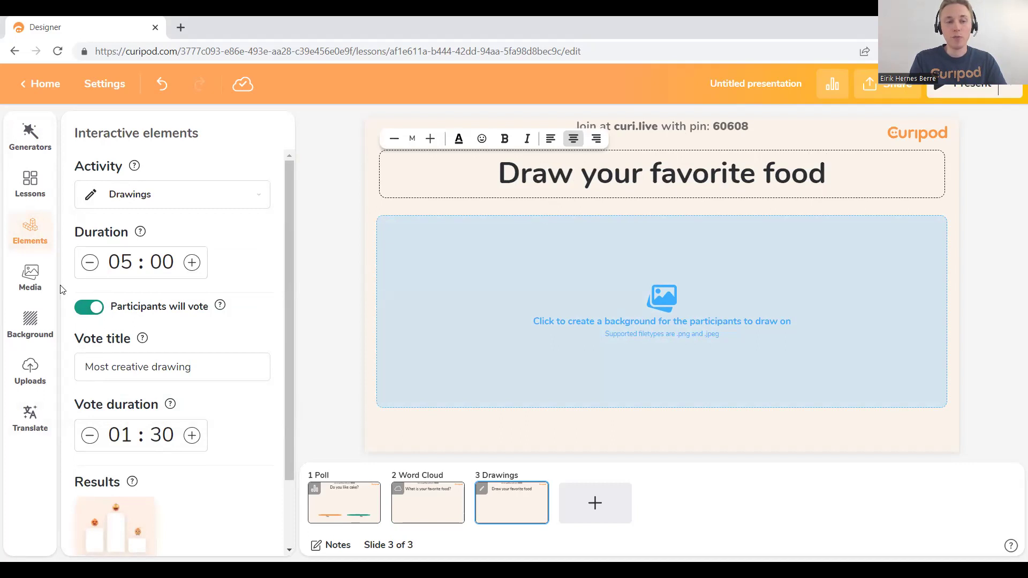
{"action": "left_click", "coordinate": [596, 506]}
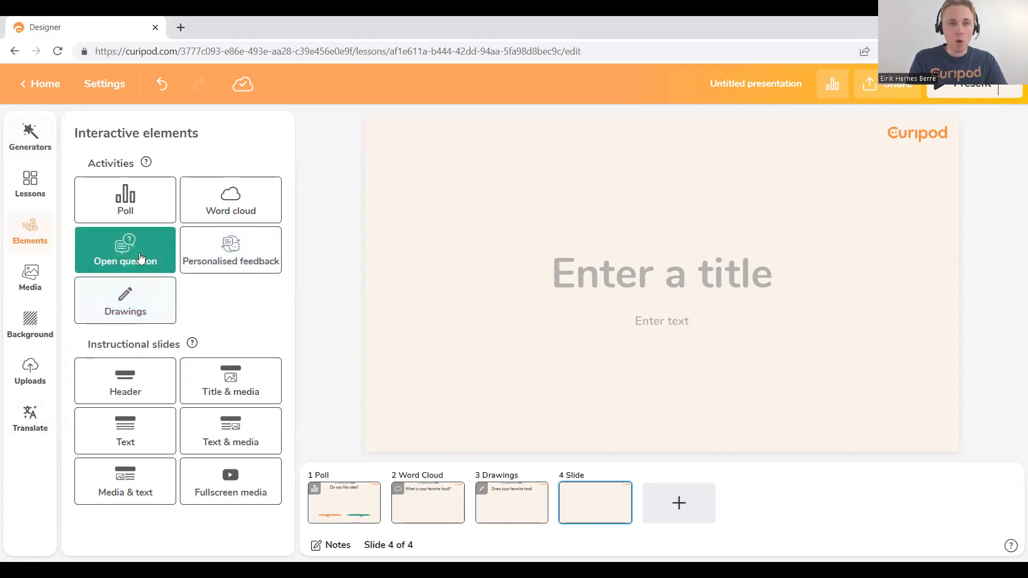
- Make slide 4 an Open question asking 'What is your favorite food?'
{"action": "left_click", "coordinate": [140, 259]}
{"action": "left_click", "coordinate": [536, 181]}
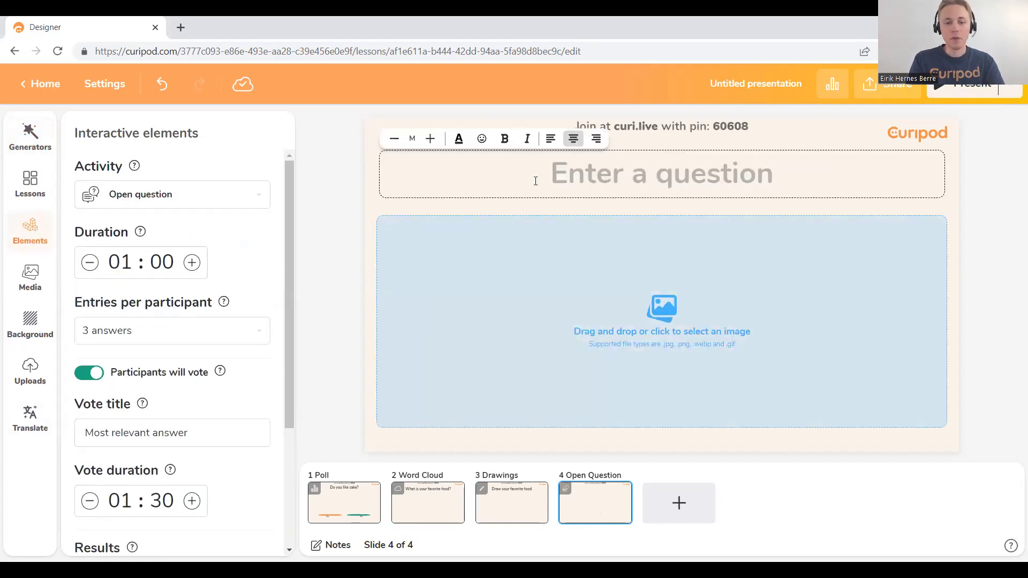
{"action": "type", "text": "What is your"}
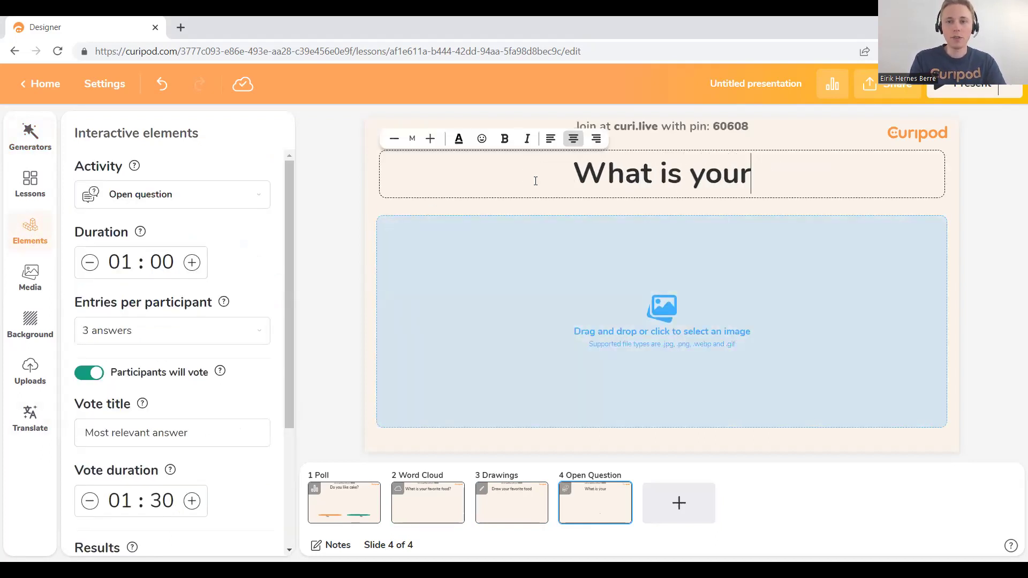
{"action": "type", "text": " favorit"}
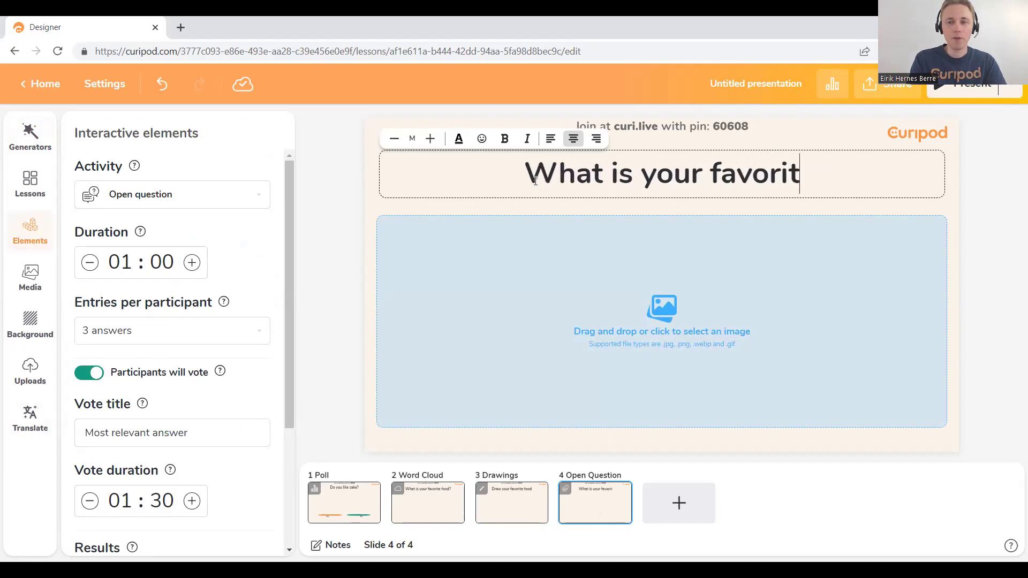
{"action": "type", "text": "e food?"}
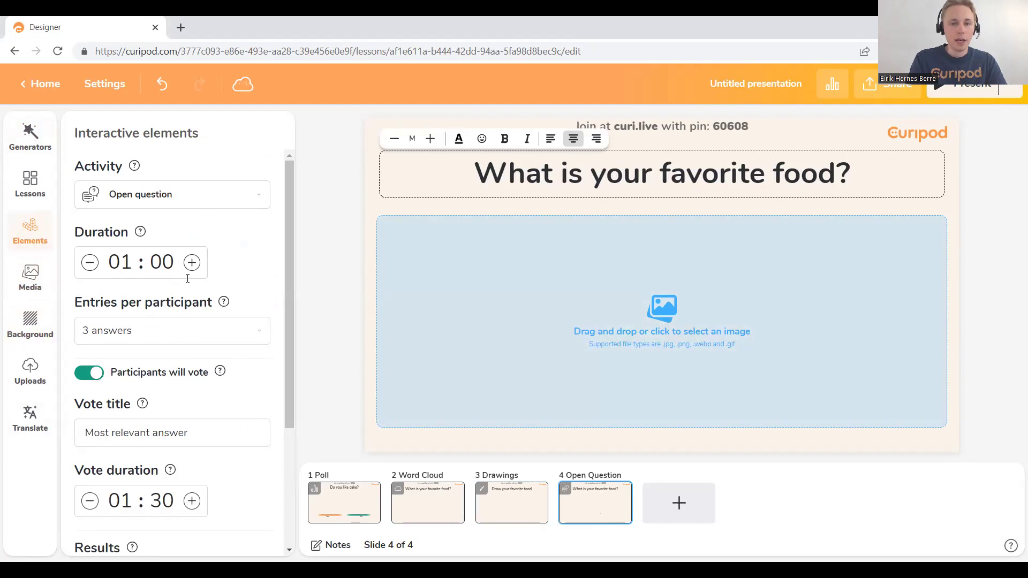
{"action": "left_click", "coordinate": [684, 508]}
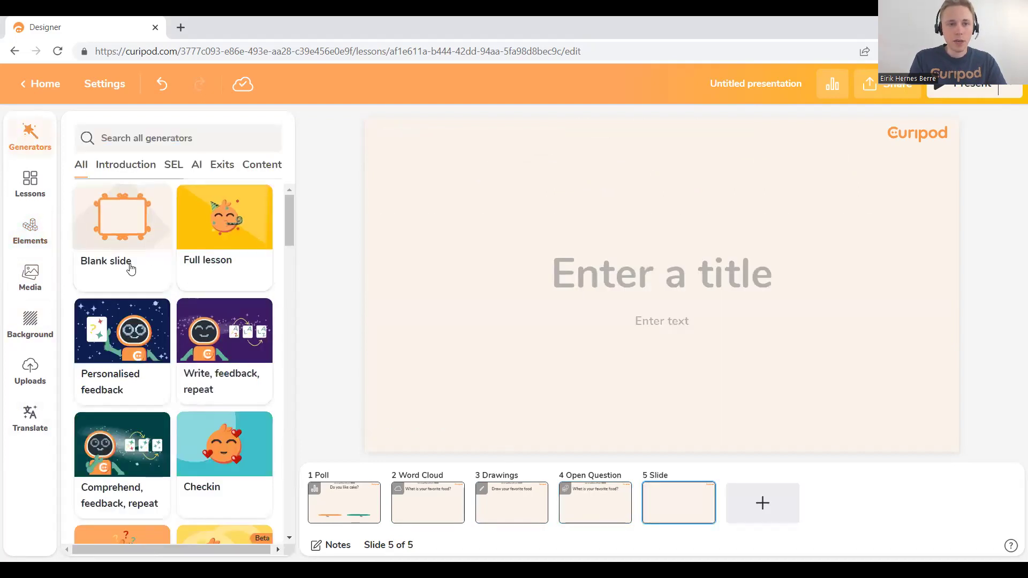
- Add slide 5 as Personalised Feedback: 'Explain how you make your favorite food'
{"action": "left_click", "coordinate": [127, 267]}
{"action": "left_click", "coordinate": [239, 253]}
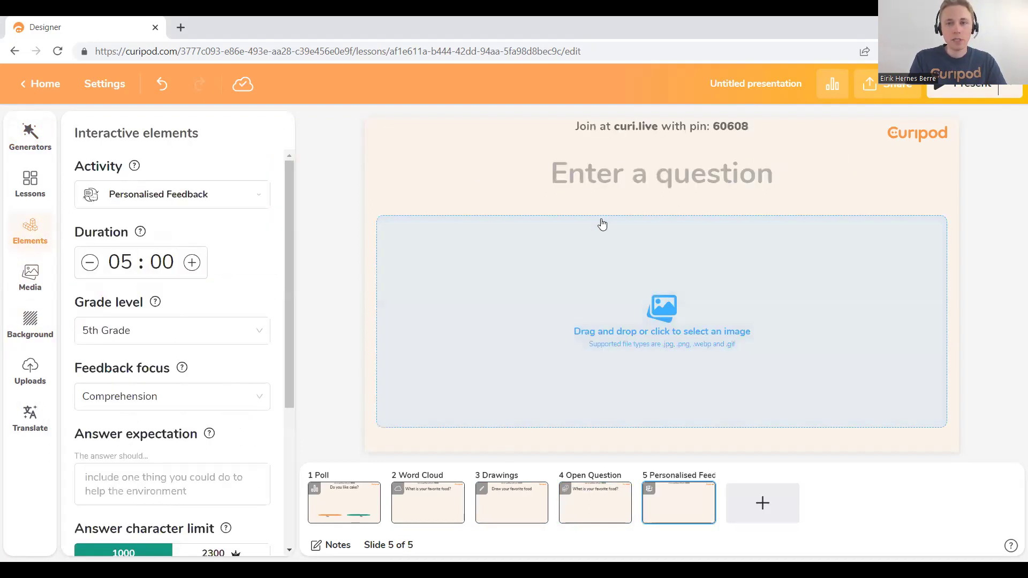
{"action": "left_click", "coordinate": [617, 175]}
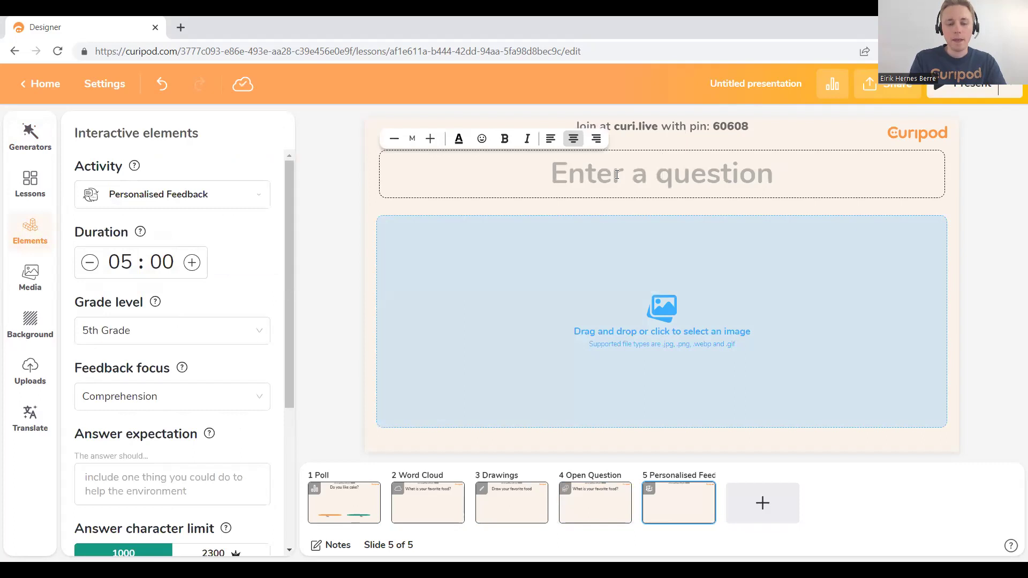
{"action": "type", "text": "Explai"}
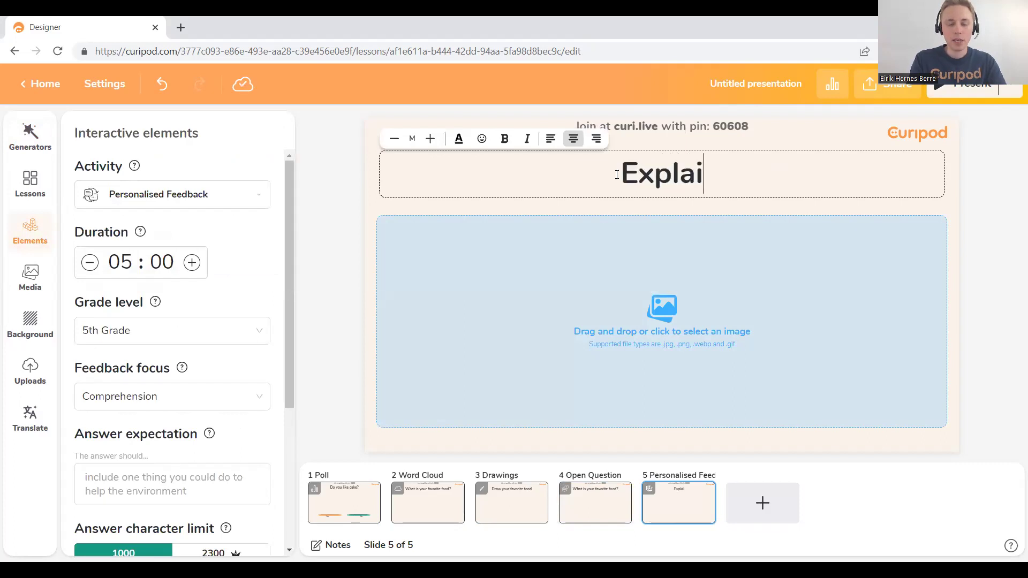
{"action": "type", "text": "n how you make"}
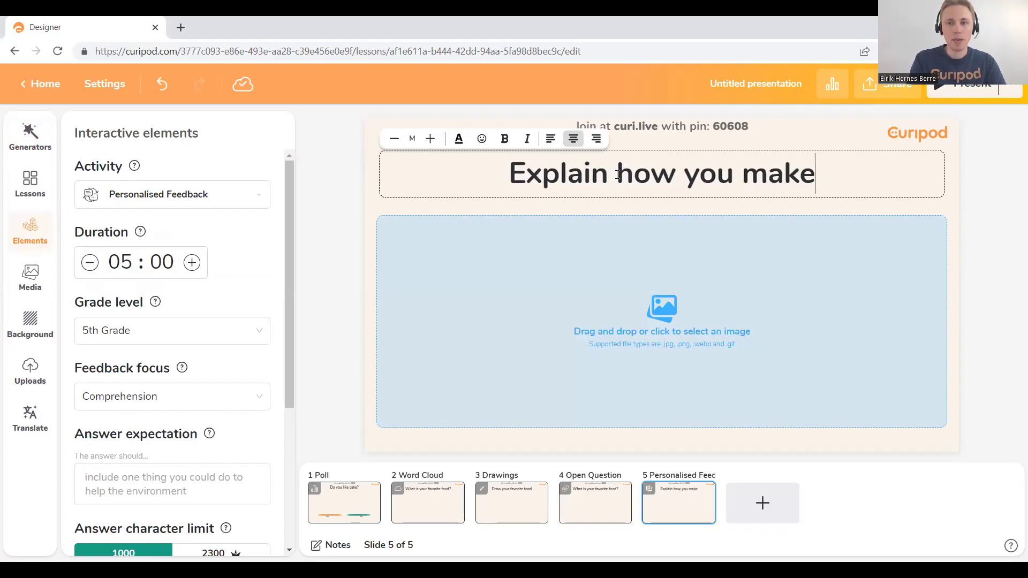
{"action": "type", "text": " your fav"}
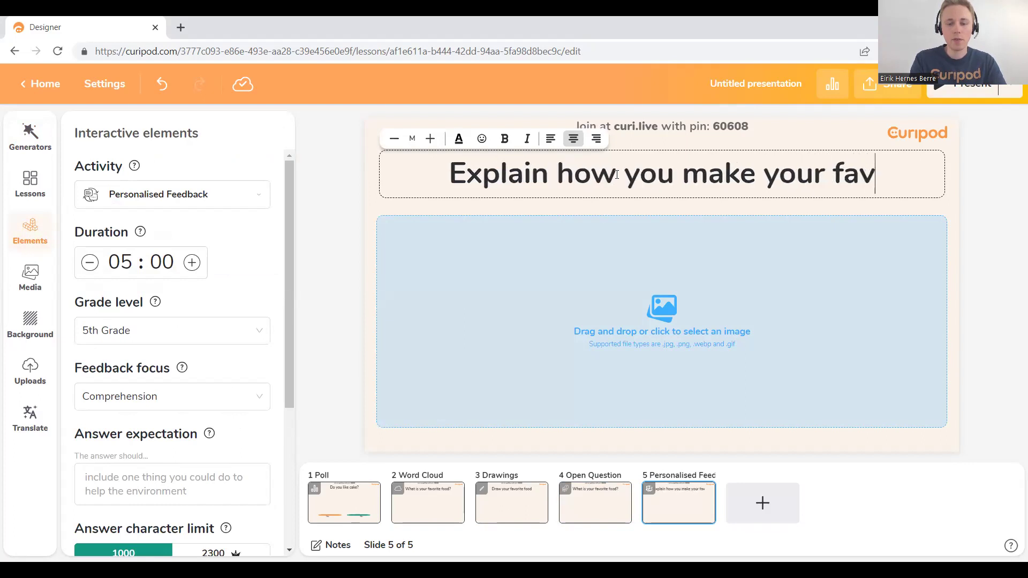
{"action": "type", "text": "orite food"}
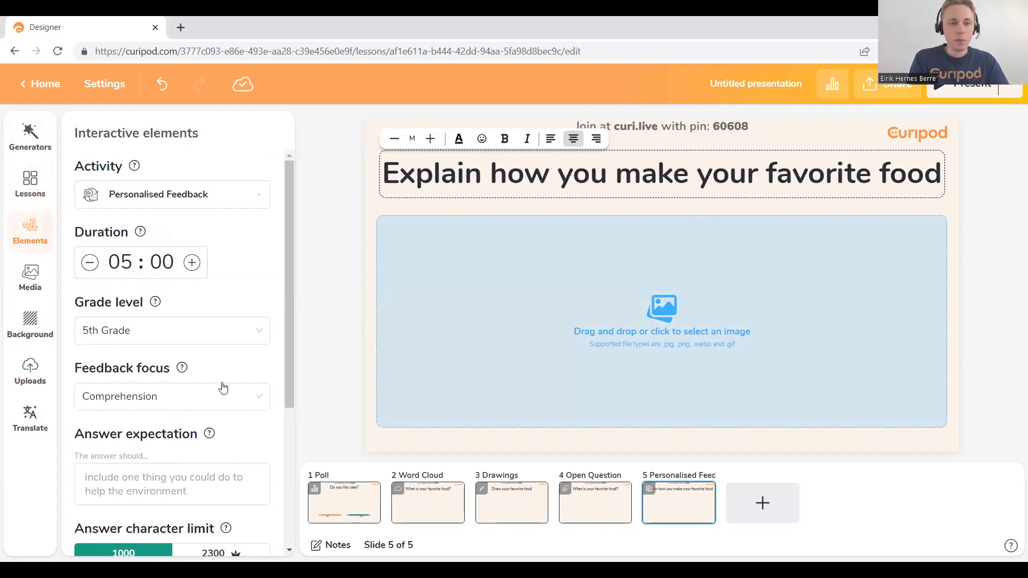
- Return to slide 1, the 'Do you like cake?' poll
{"action": "scroll", "coordinate": [223, 388], "scroll_direction": "down", "scroll_amount": 1}
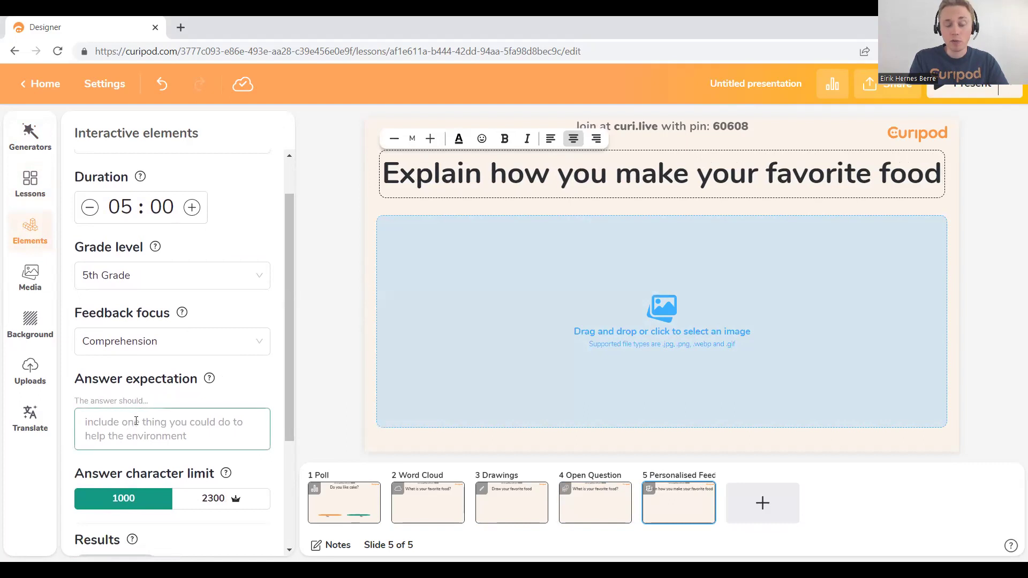
{"action": "scroll", "coordinate": [107, 321], "scroll_direction": "up", "scroll_amount": 1}
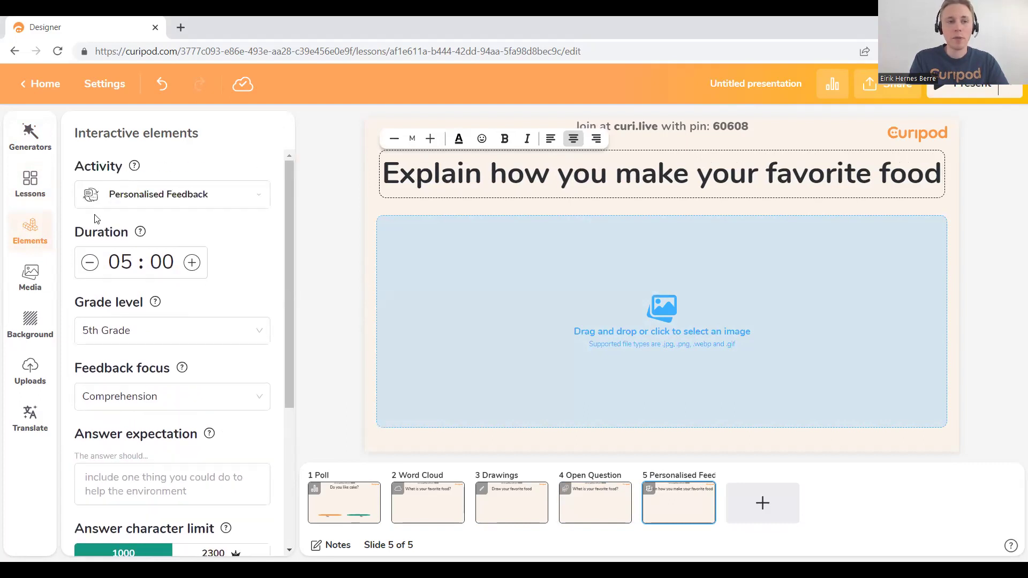
{"action": "left_click", "coordinate": [338, 502]}
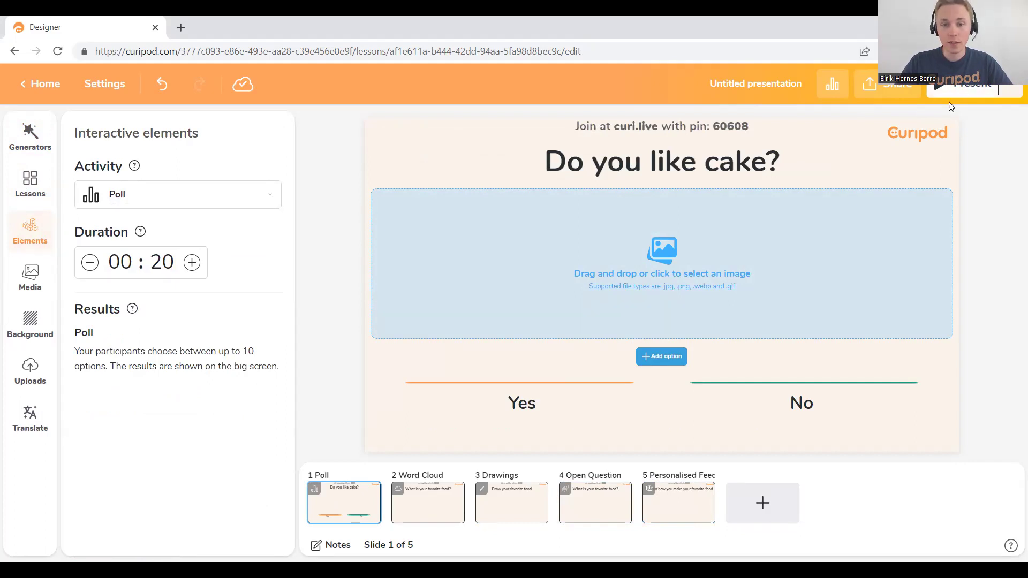
- Try presenting full screen, exit, then open Preview with student phone and big screen
{"action": "left_click", "coordinate": [951, 107]}
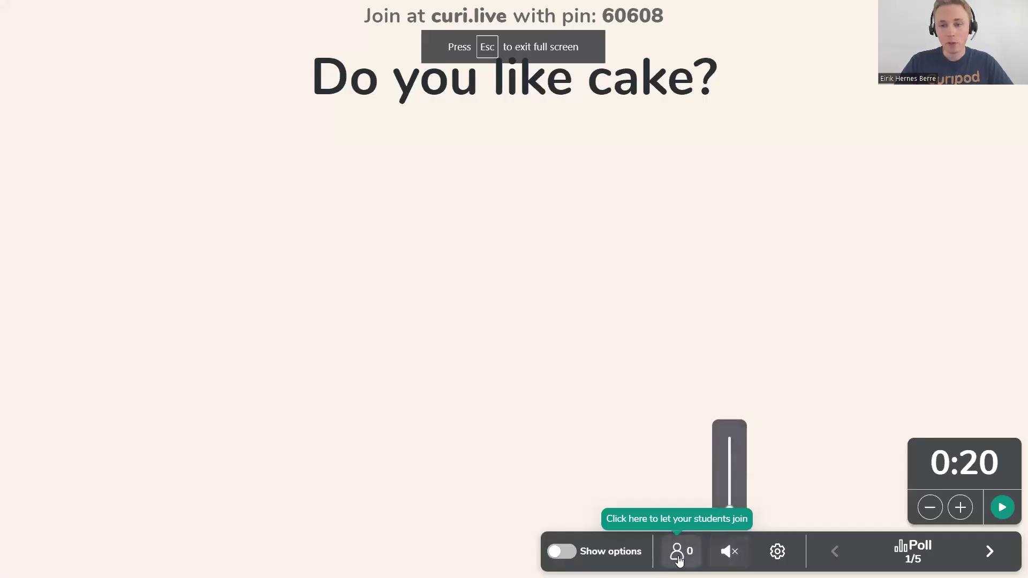
{"action": "left_click", "coordinate": [678, 557]}
{"action": "left_click", "coordinate": [678, 557]}
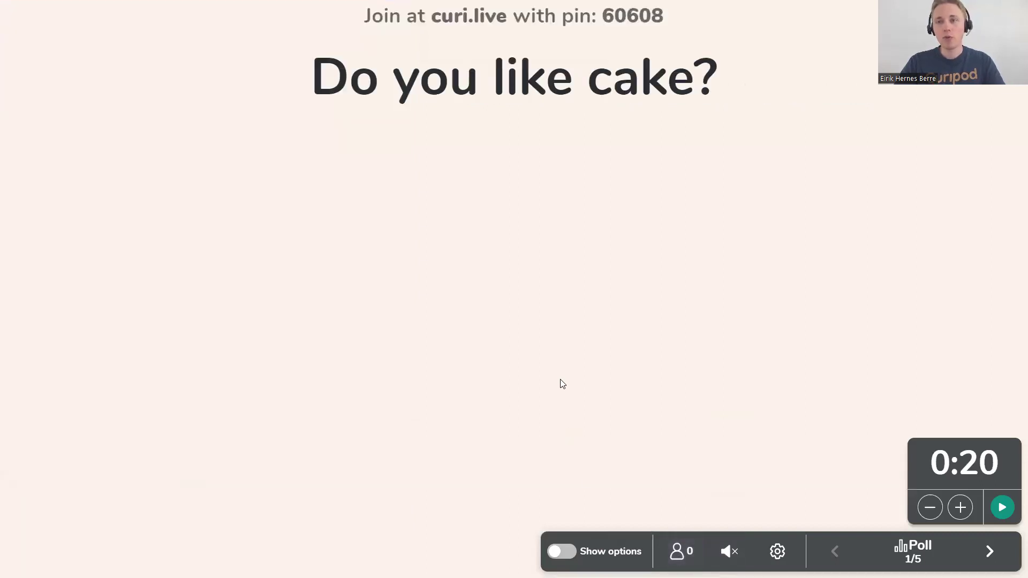
{"action": "key", "text": "Escape"}
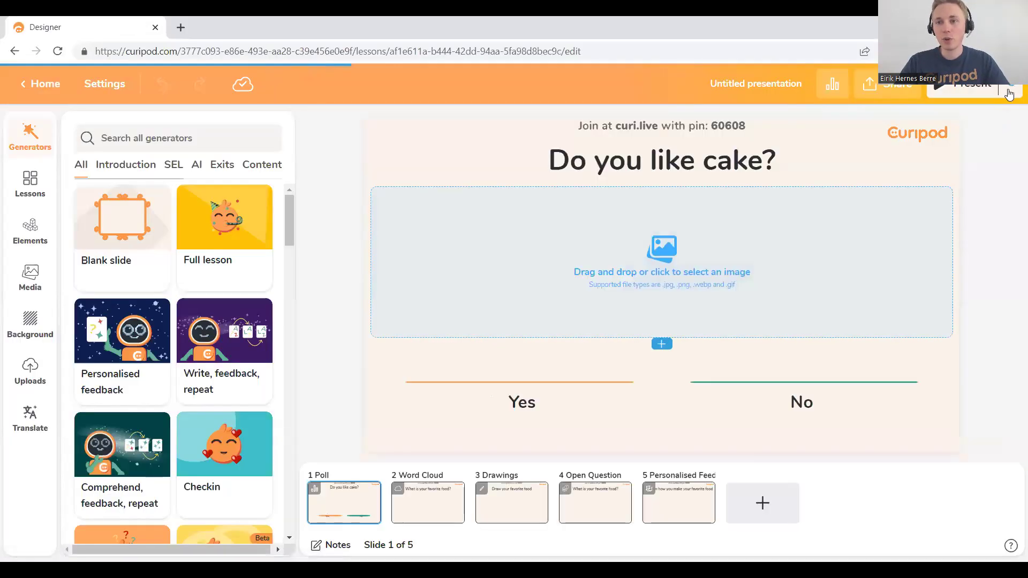
{"action": "left_click", "coordinate": [1009, 94]}
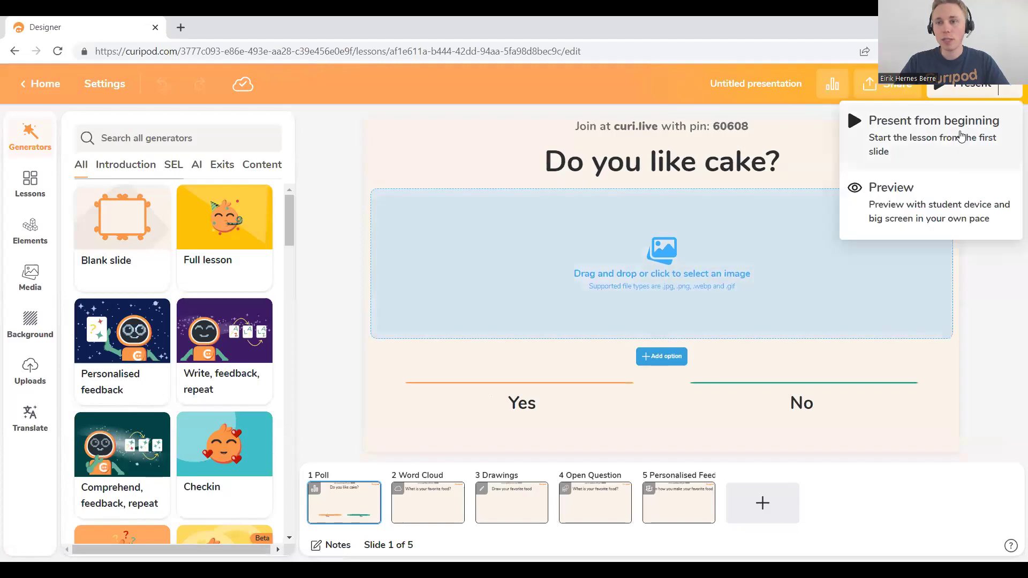
{"action": "left_click", "coordinate": [853, 209]}
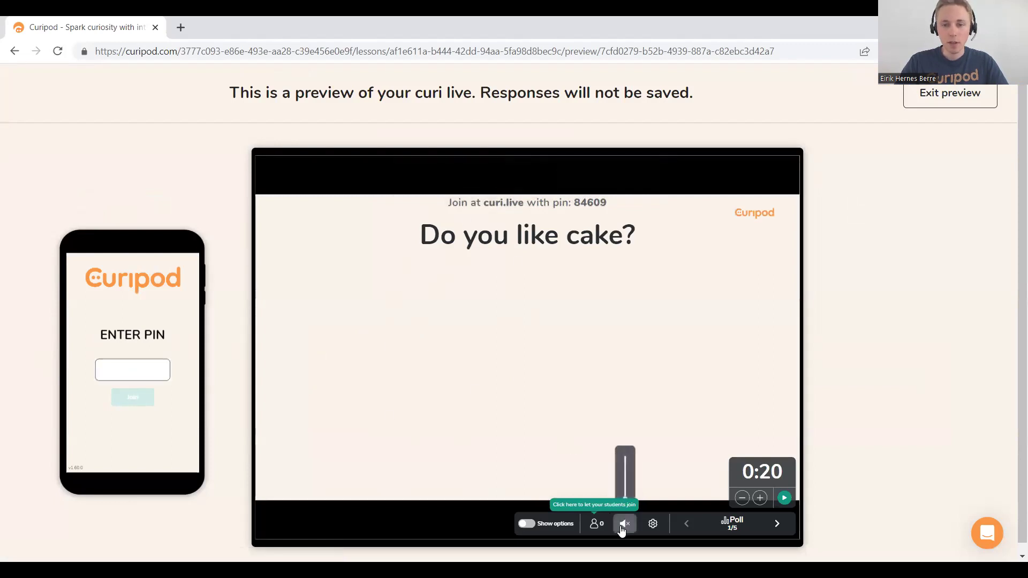
- Join the session on the phone with the copied PIN and the student's name
{"action": "left_click", "coordinate": [596, 524]}
{"action": "left_click", "coordinate": [432, 206]}
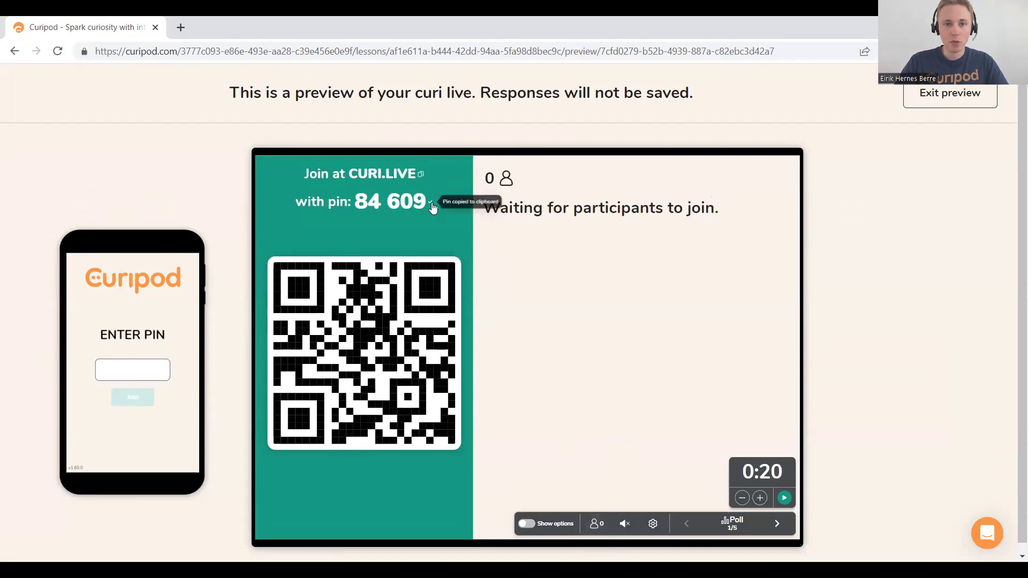
{"action": "left_click", "coordinate": [148, 364]}
{"action": "key", "text": "ctrl+v"}
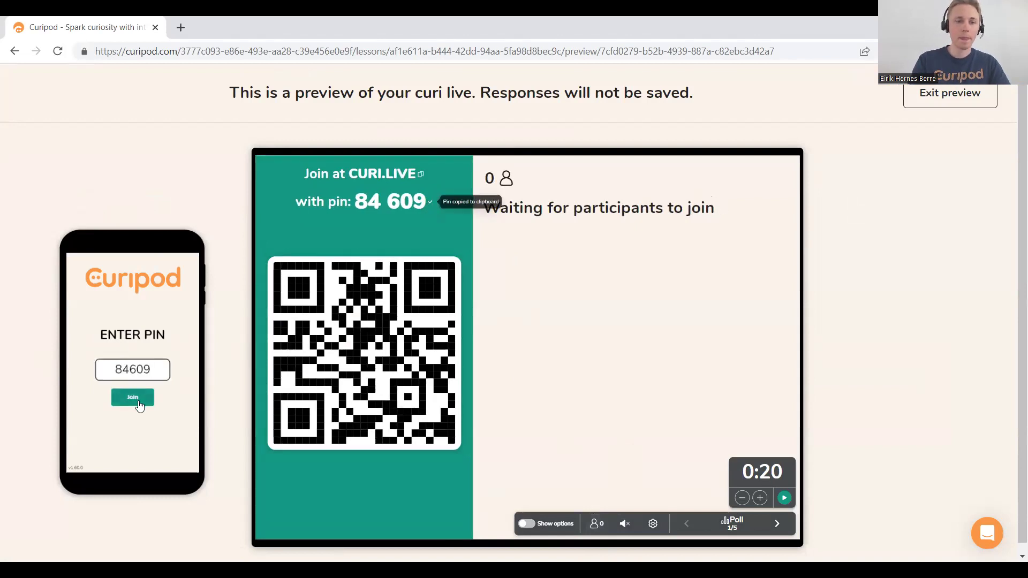
{"action": "left_click", "coordinate": [137, 401]}
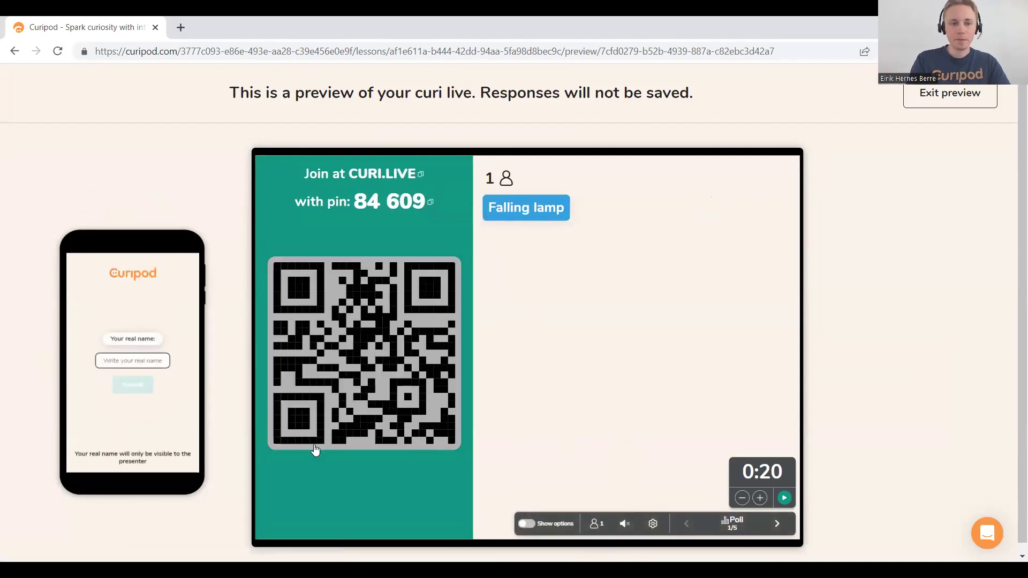
{"action": "type", "text": "Eirik"}
{"action": "key", "text": "Return"}
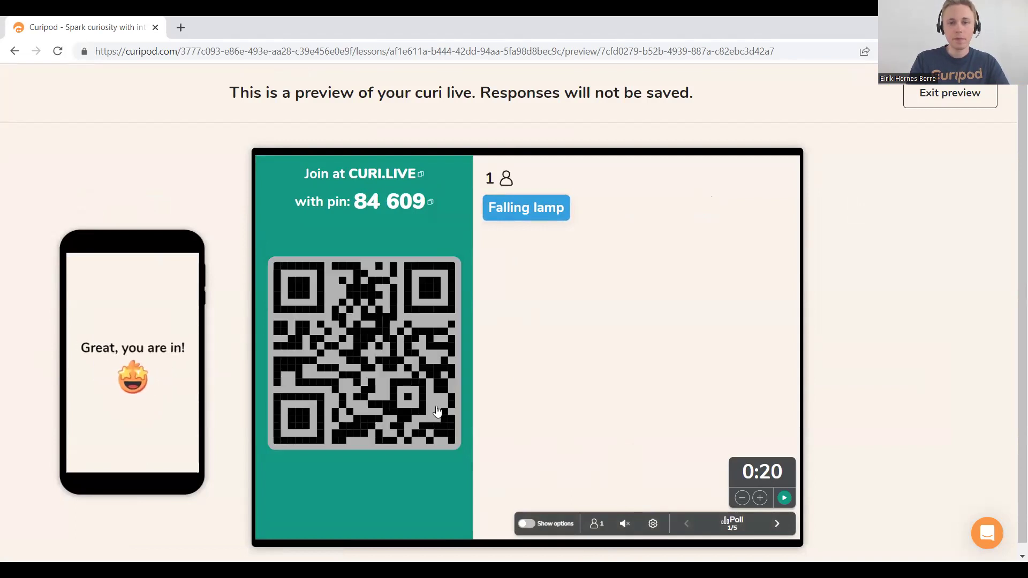
- Run the cake poll, vote Yes from the phone, and advance to the word cloud
{"action": "key", "text": "Right"}
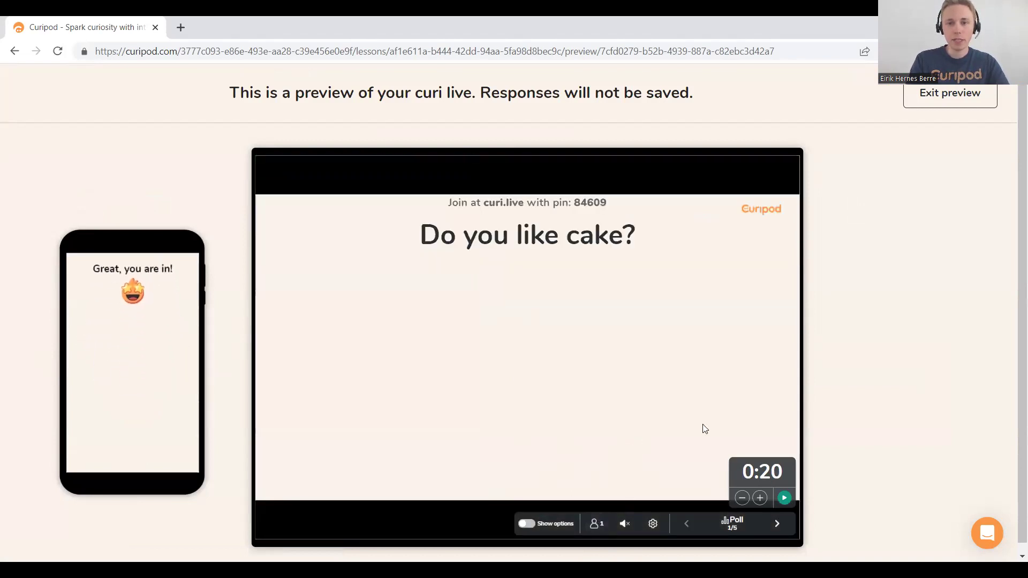
{"action": "left_click", "coordinate": [787, 501]}
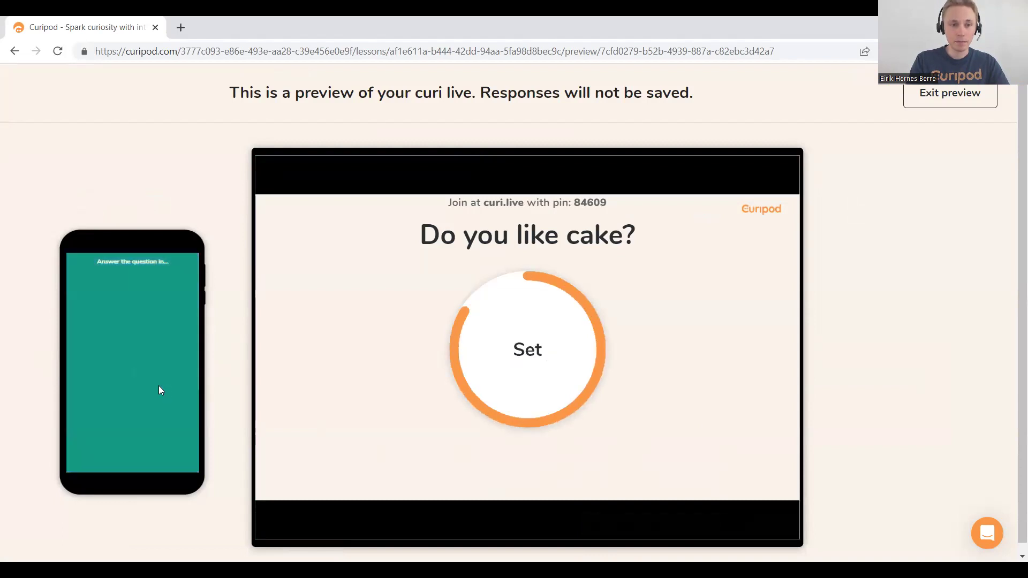
{"action": "left_click", "coordinate": [138, 303]}
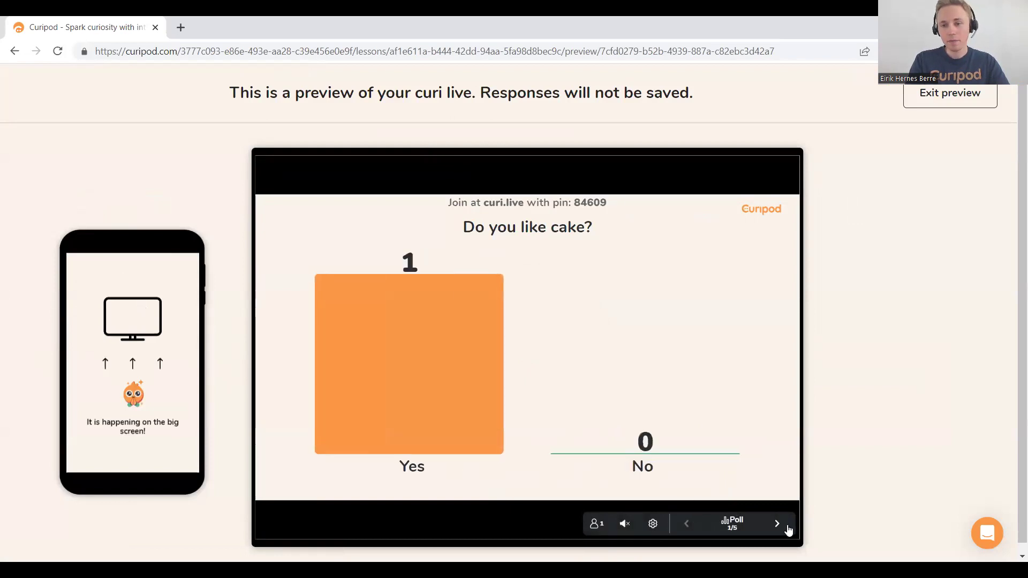
{"action": "left_click", "coordinate": [777, 523]}
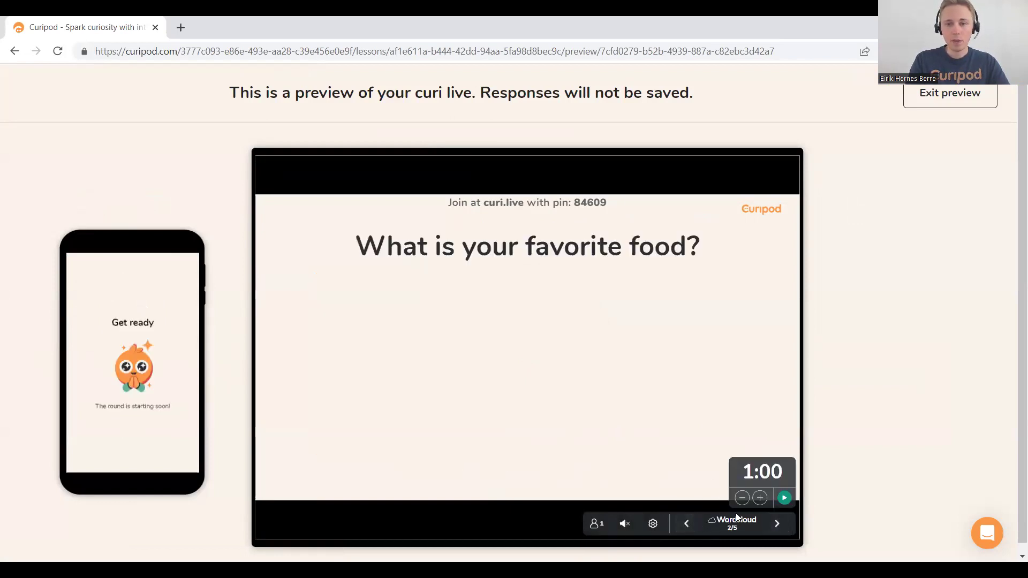
- Run the word cloud, submitting pizza, fish and taco from the phone, and reveal it
{"action": "left_click", "coordinate": [785, 498]}
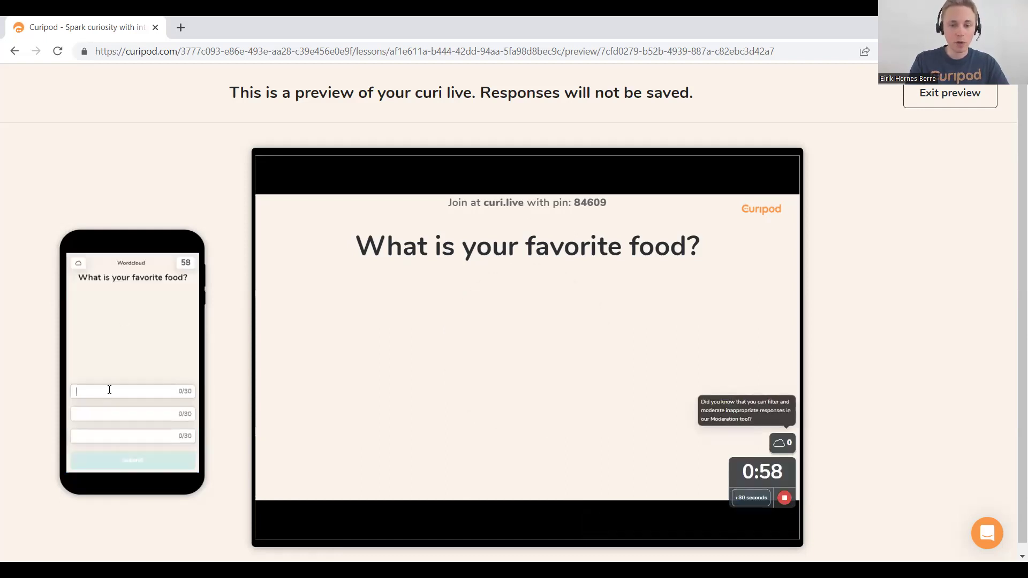
{"action": "type", "text": "Pizza"}
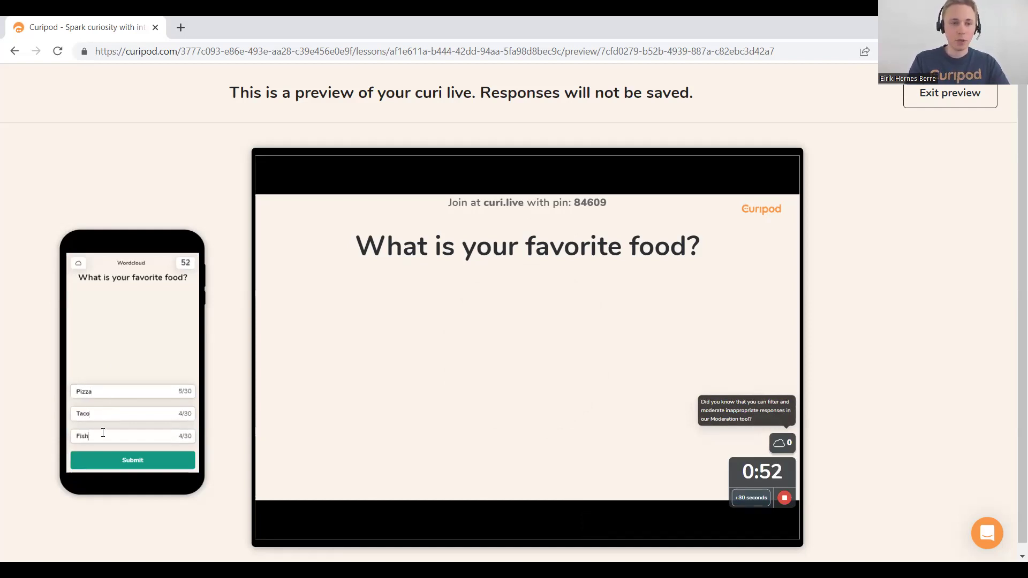
{"action": "left_click", "coordinate": [109, 458]}
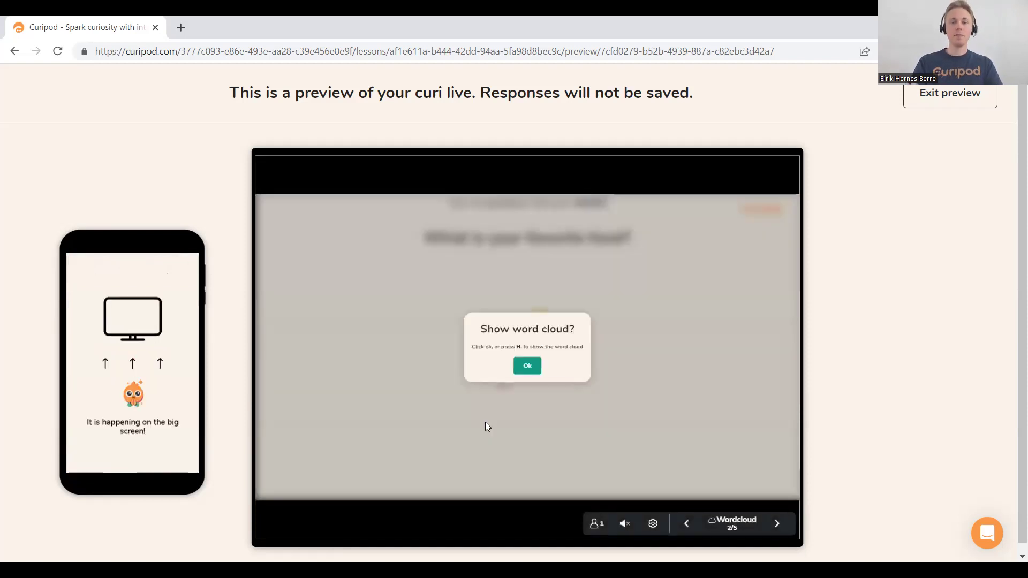
{"action": "left_click", "coordinate": [529, 368]}
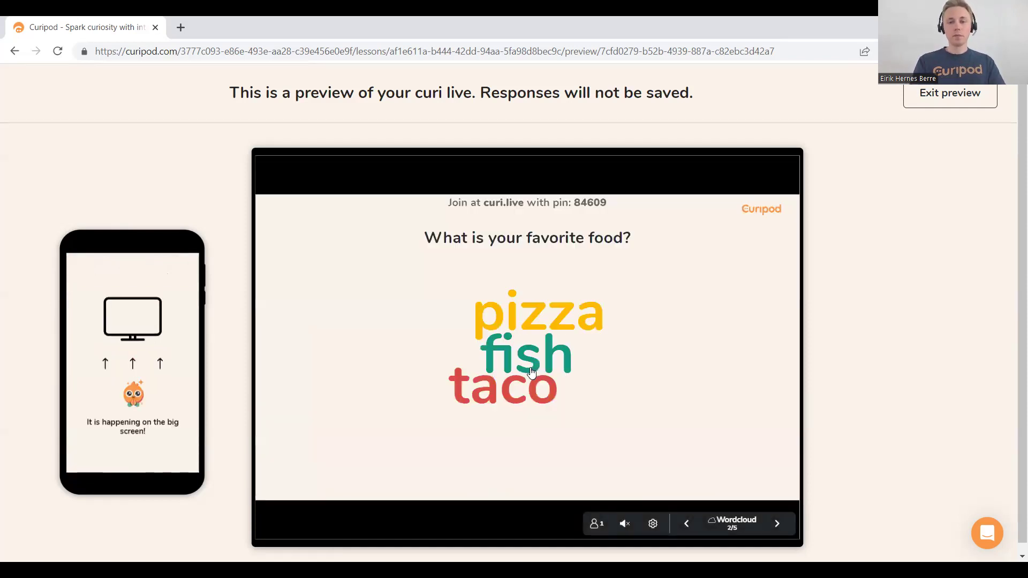
- Start the drawing round, sketch two strokes on the phone, then undo both
{"action": "left_click", "coordinate": [777, 524]}
{"action": "left_click", "coordinate": [784, 498]}
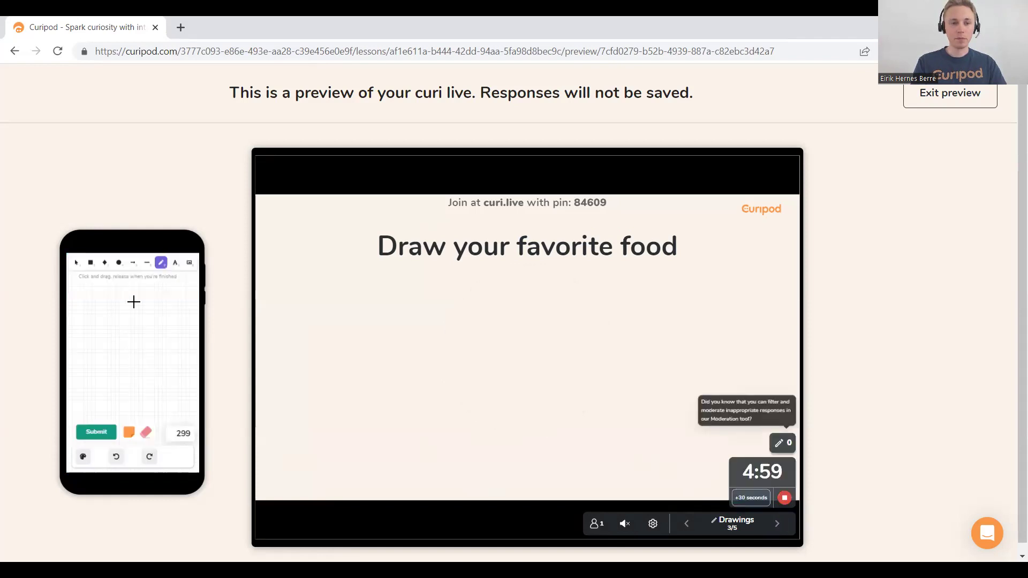
{"action": "mouse_move", "coordinate": [119, 307]}
{"action": "left_mouse_down"}
{"action": "mouse_move", "coordinate": [86, 342]}
{"action": "mouse_move", "coordinate": [144, 354]}
{"action": "left_mouse_up"}
{"action": "mouse_move", "coordinate": [175, 318]}
{"action": "left_mouse_down"}
{"action": "mouse_move", "coordinate": [129, 386]}
{"action": "mouse_move", "coordinate": [174, 381]}
{"action": "left_mouse_up"}
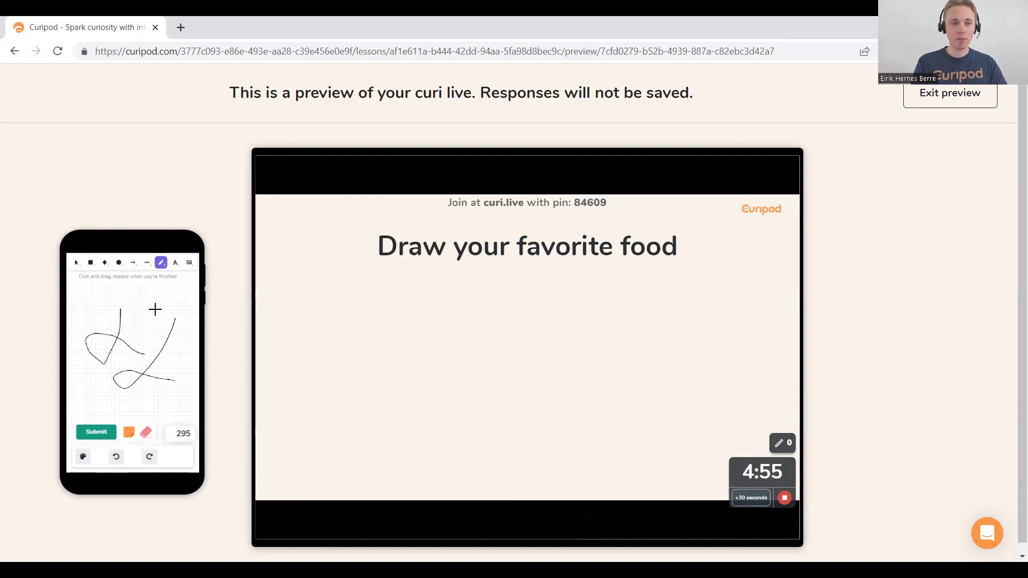
{"action": "left_click", "coordinate": [116, 458]}
{"action": "left_click", "coordinate": [117, 460]}
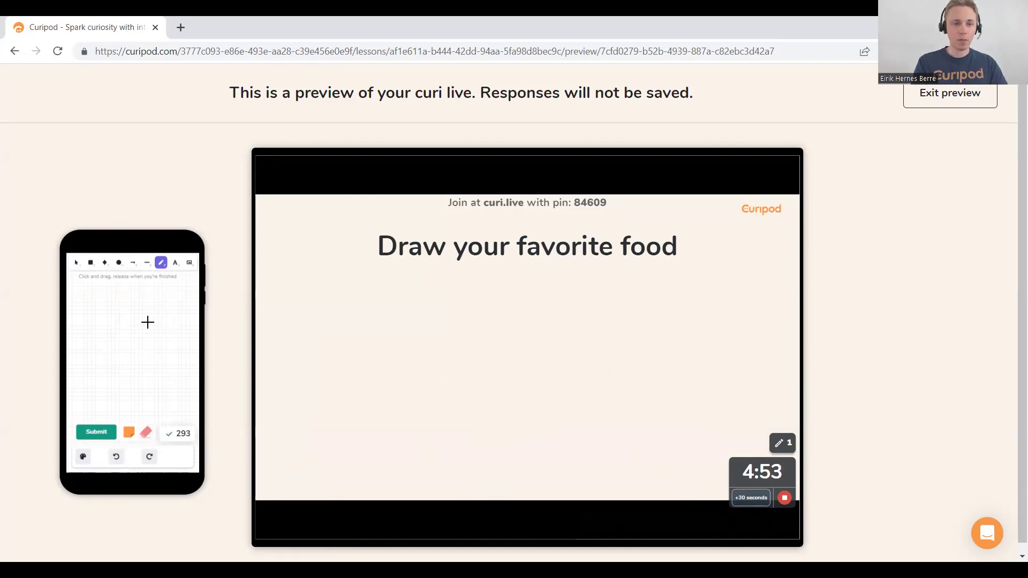
- Draw a circle with slice lines and submit the drawing
{"action": "mouse_move", "coordinate": [146, 322]}
{"action": "left_mouse_down"}
{"action": "mouse_move", "coordinate": [85, 336]}
{"action": "mouse_move", "coordinate": [150, 359]}
{"action": "mouse_move", "coordinate": [143, 324]}
{"action": "mouse_move", "coordinate": [108, 379]}
{"action": "left_mouse_up"}
{"action": "left_click_drag", "start_coordinate": [87, 339], "coordinate": [154, 354]}
{"action": "mouse_move", "coordinate": [99, 321]}
{"action": "left_mouse_down"}
{"action": "mouse_move", "coordinate": [142, 374]}
{"action": "mouse_move", "coordinate": [142, 340]}
{"action": "left_mouse_up"}
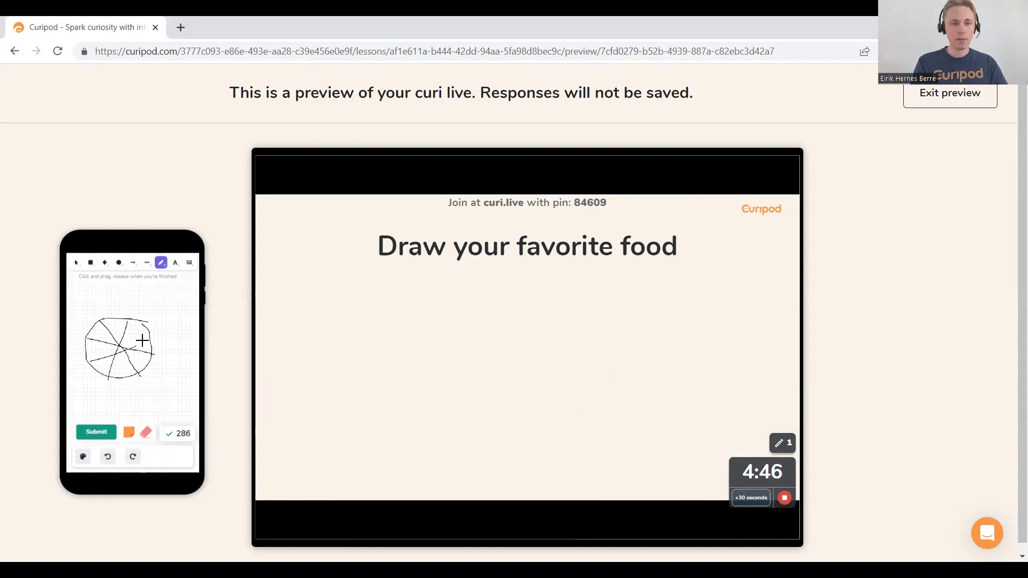
{"action": "left_click", "coordinate": [95, 432]}
{"action": "left_click", "coordinate": [161, 374]}
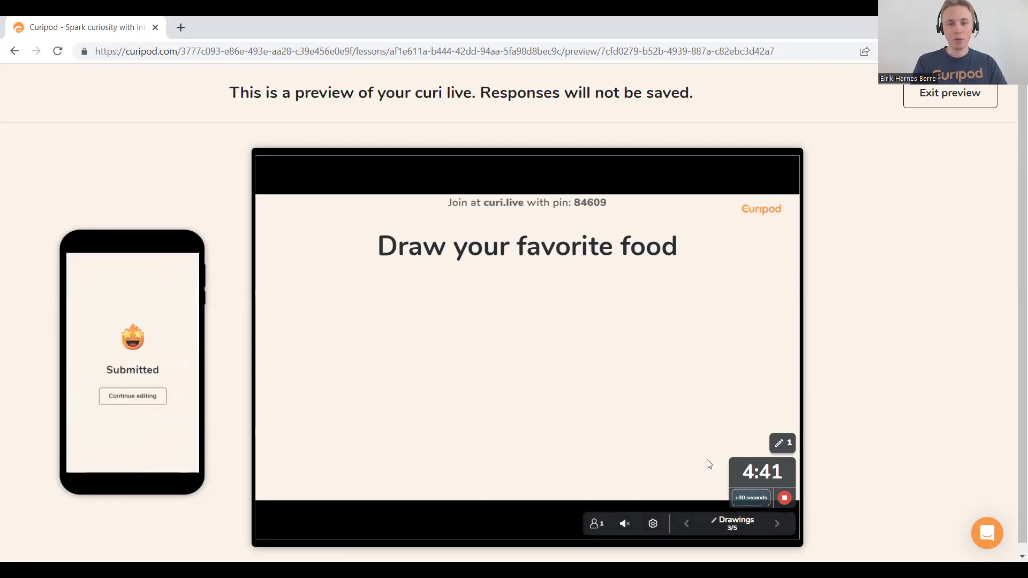
- End the drawing round and cast the student's vote, putting the sliced-circle drawing first with 1 vote
{"action": "left_click", "coordinate": [792, 497]}
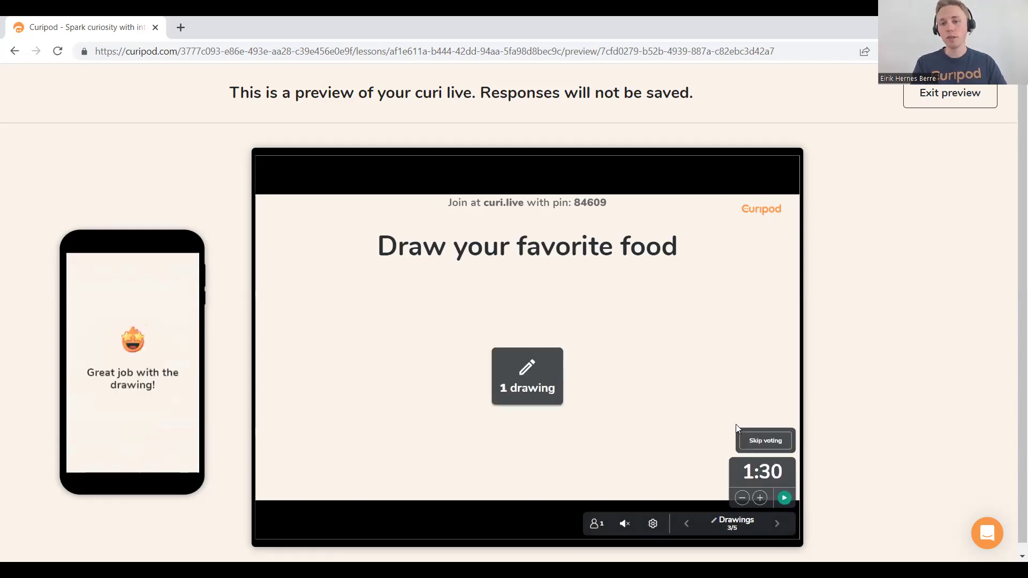
{"action": "left_click", "coordinate": [785, 499]}
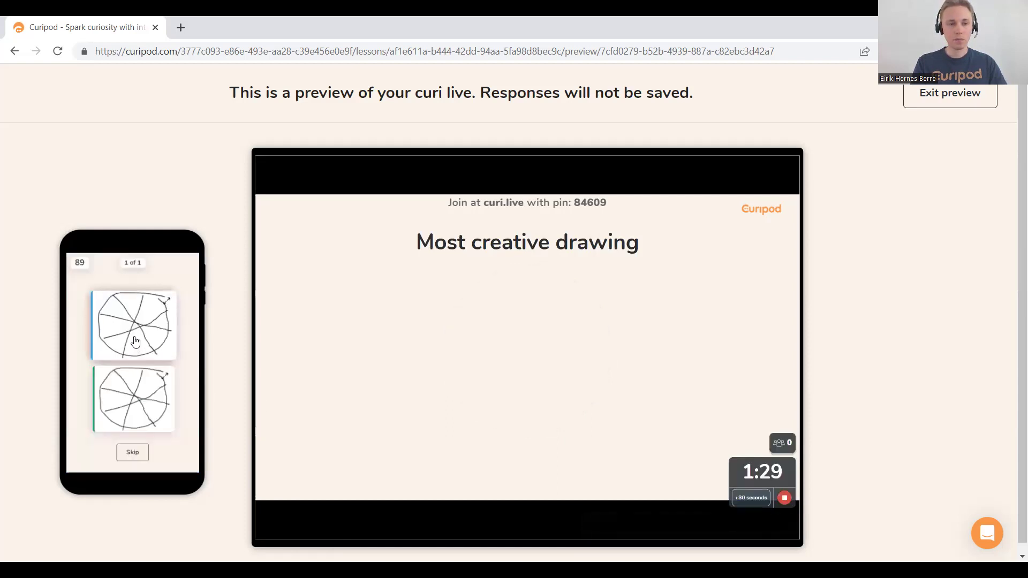
{"action": "left_click", "coordinate": [136, 346]}
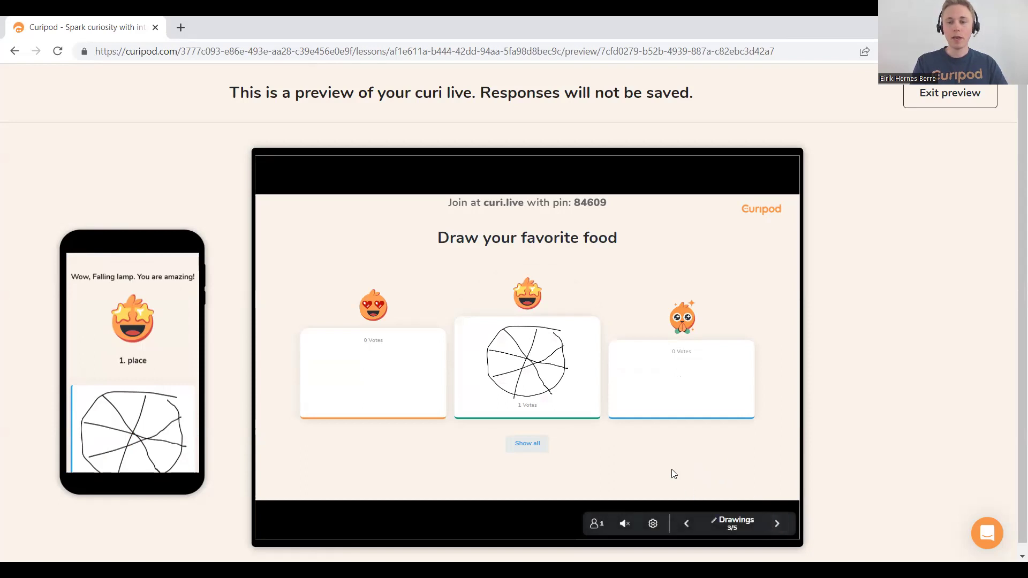
- Run the 'What is your favorite food?' round and reveal the student's answer 'My favorite food is pizza' without voting
{"action": "left_click", "coordinate": [776, 524]}
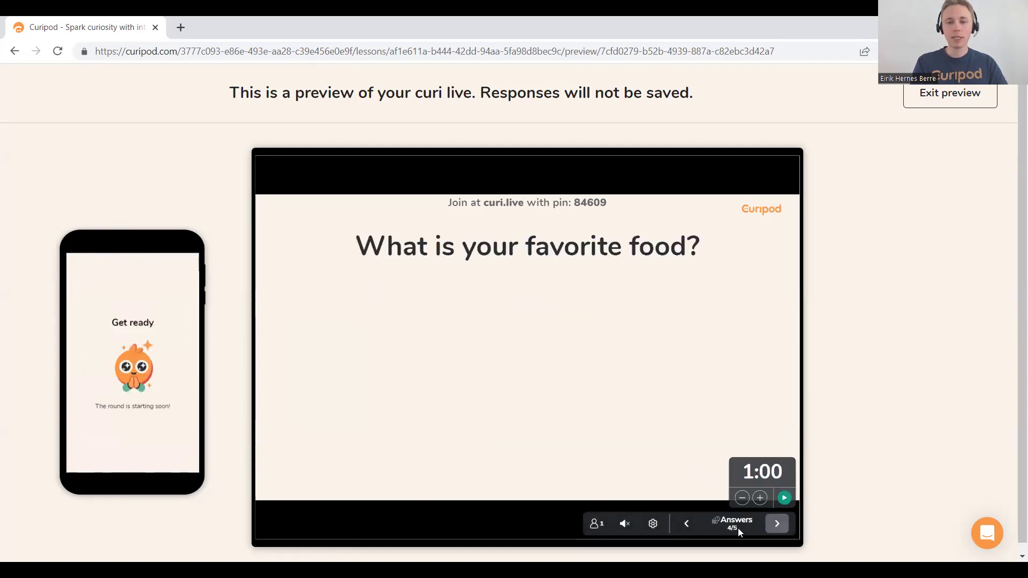
{"action": "left_click", "coordinate": [783, 498]}
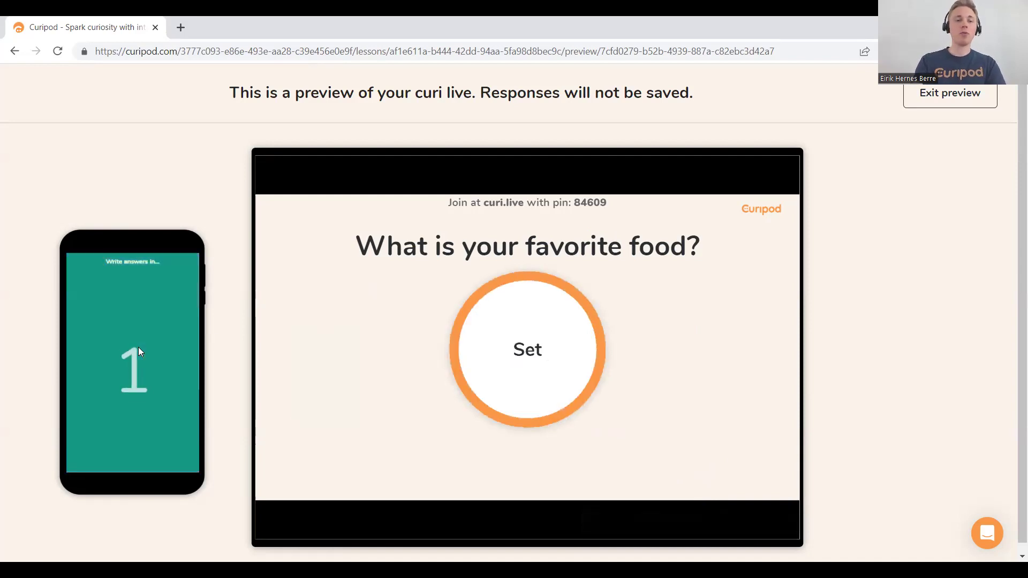
{"action": "left_click", "coordinate": [114, 437]}
{"action": "type", "text": "My favorite food is pizza"}
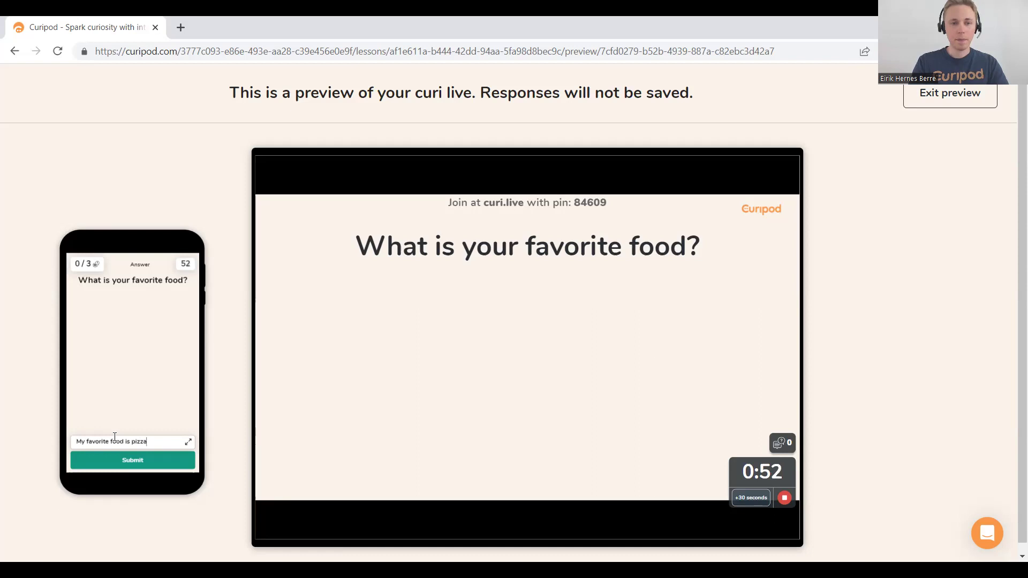
{"action": "left_click", "coordinate": [135, 464]}
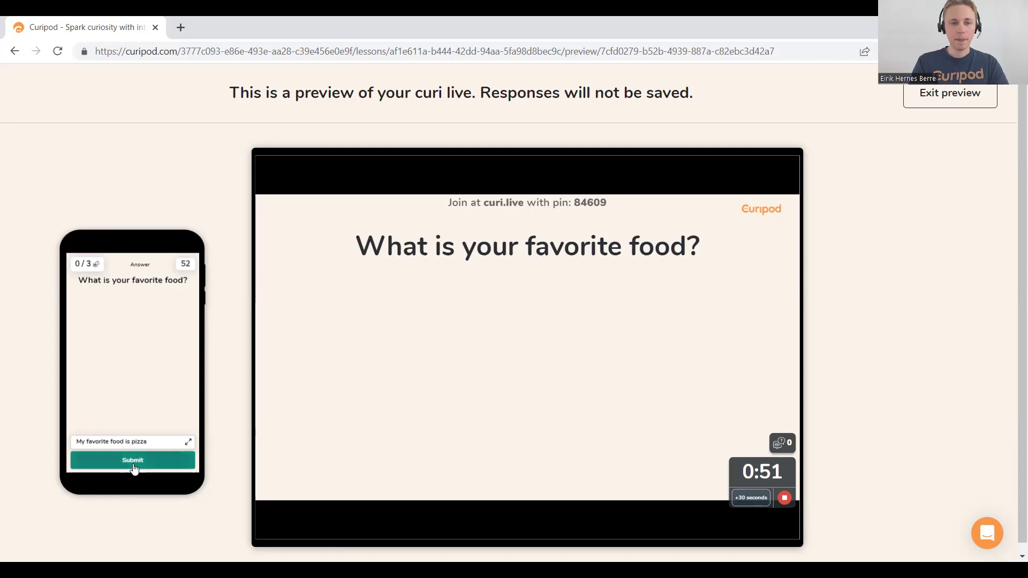
{"action": "left_click", "coordinate": [784, 499]}
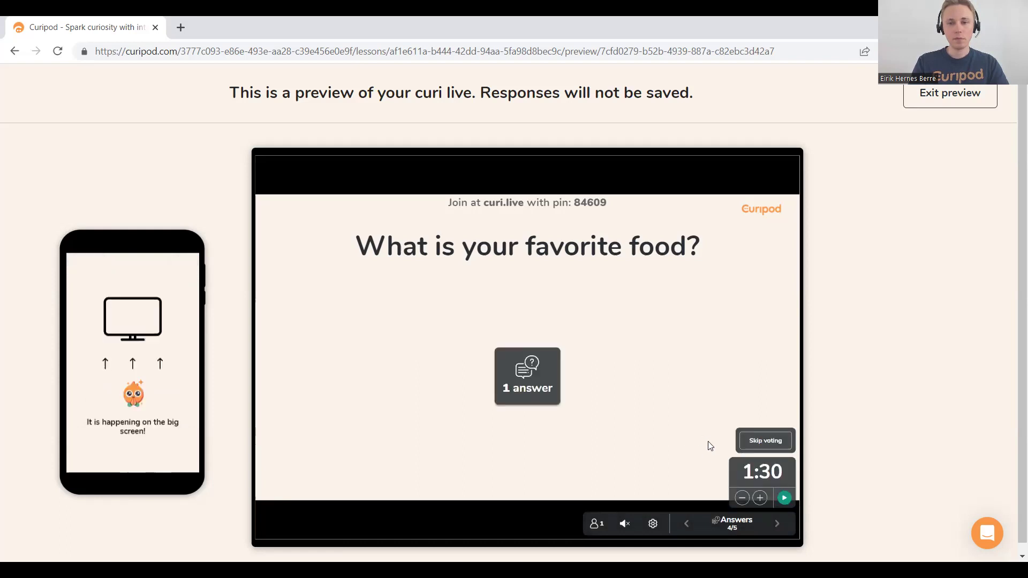
{"action": "left_click", "coordinate": [766, 442]}
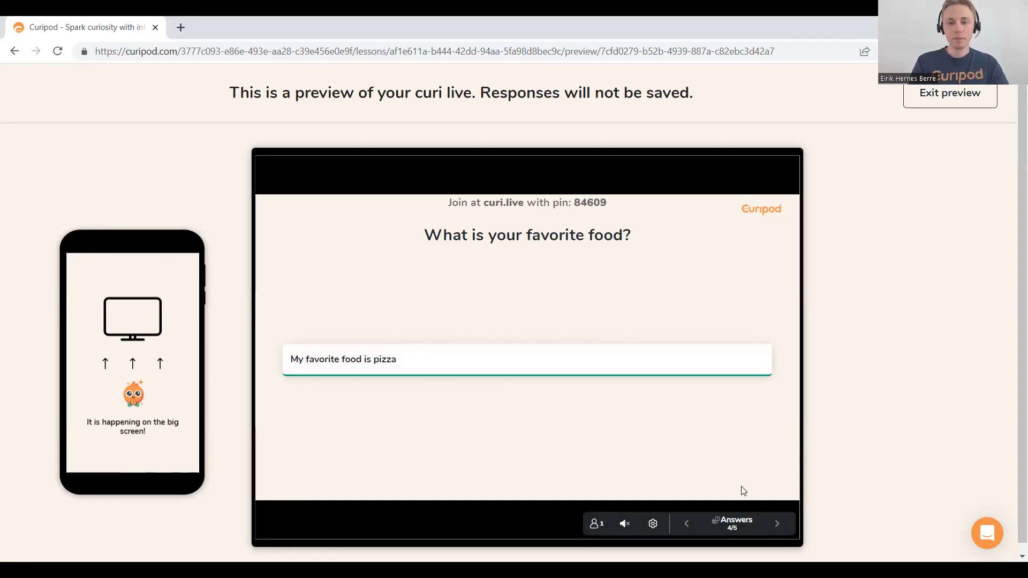
- Start the 5:00 timer on the next slide and submit the student's pizza-dough answer about flour, yeast and water
{"action": "left_click", "coordinate": [778, 525]}
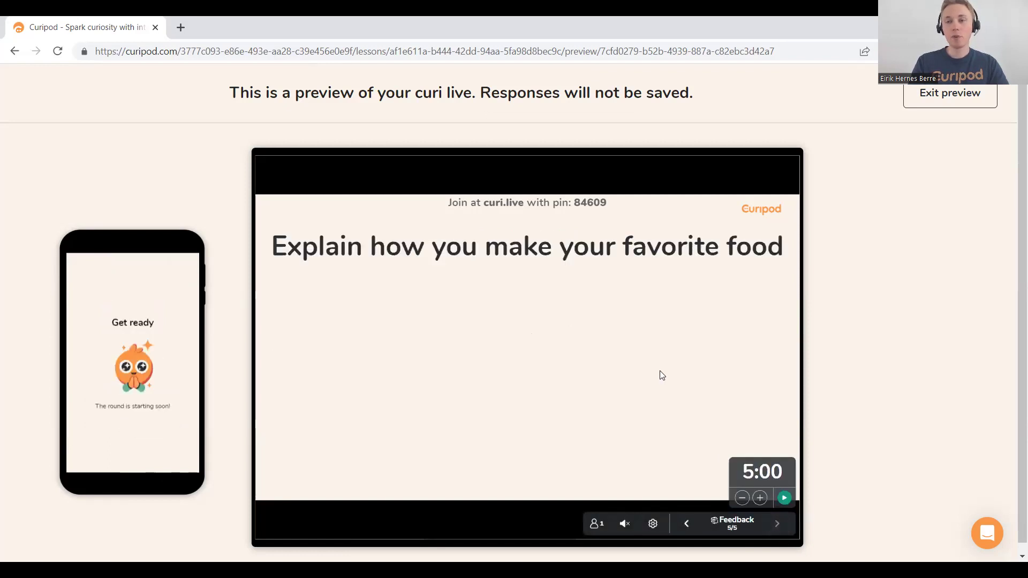
{"action": "left_click", "coordinate": [783, 499]}
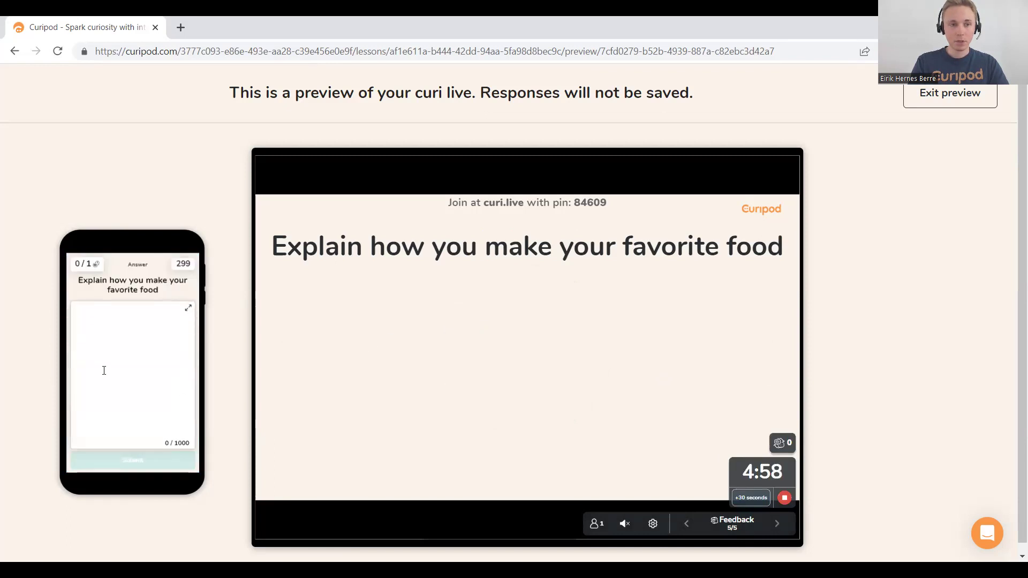
{"action": "type", "text": "To make pizza you start by"}
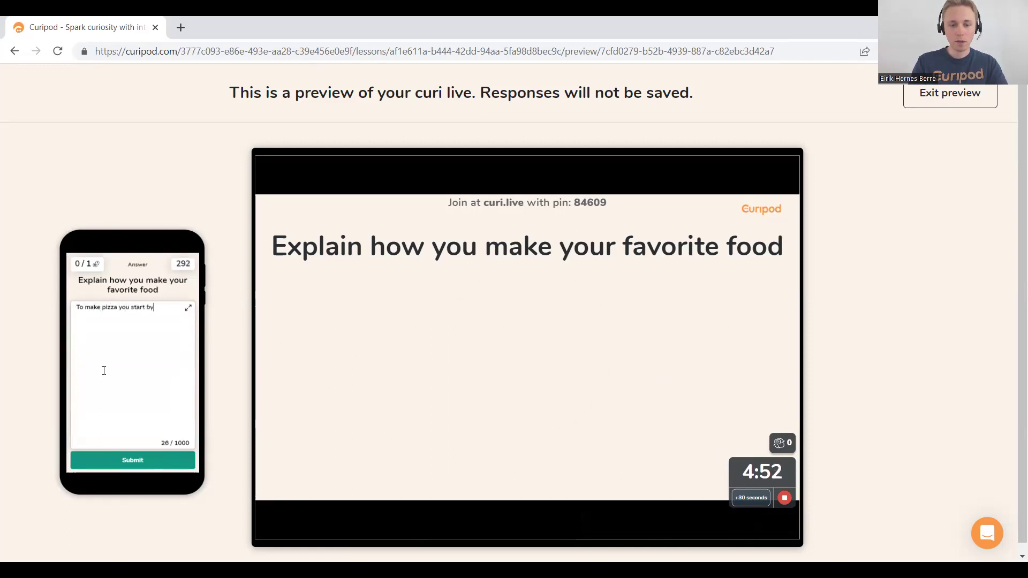
{"action": "type", "text": "making the dough. U"}
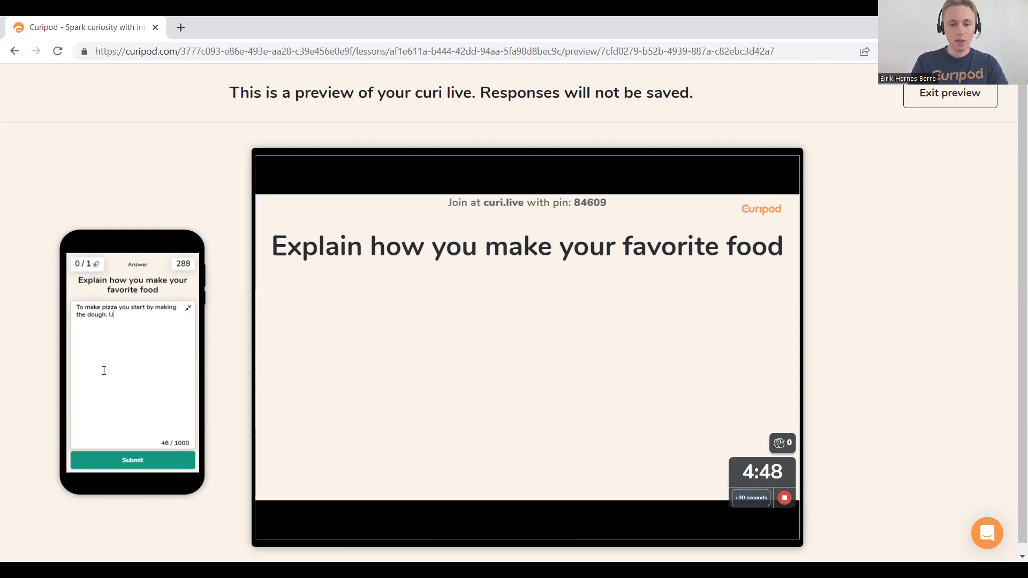
{"action": "type", "text": "se flou"}
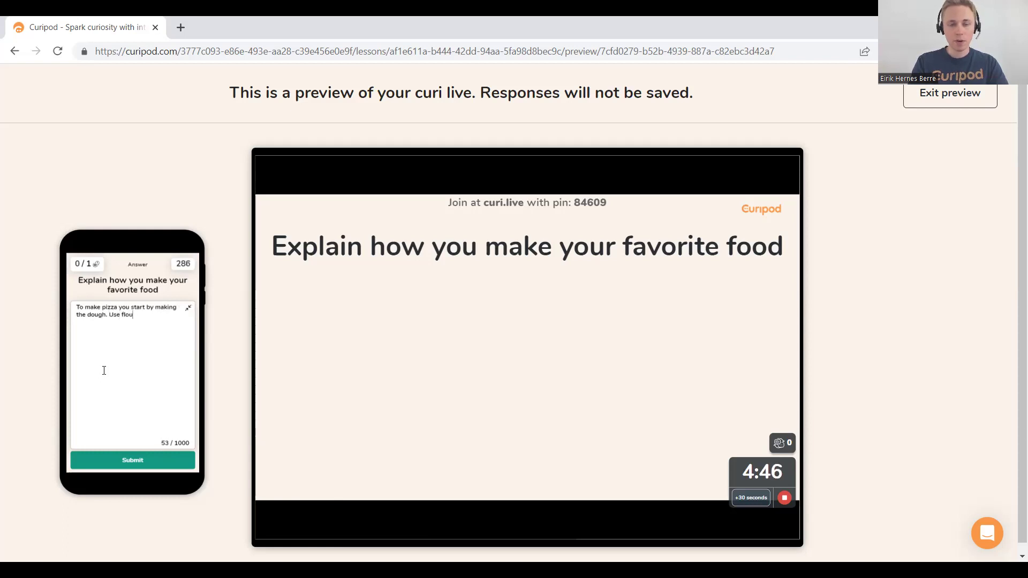
{"action": "type", "text": "r, "}
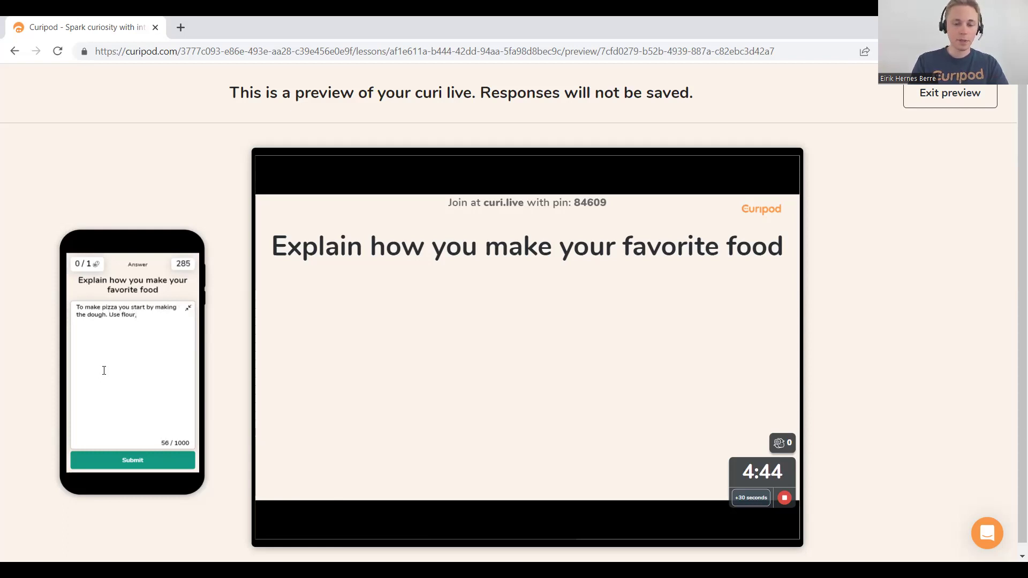
{"action": "type", "text": "yeest and "}
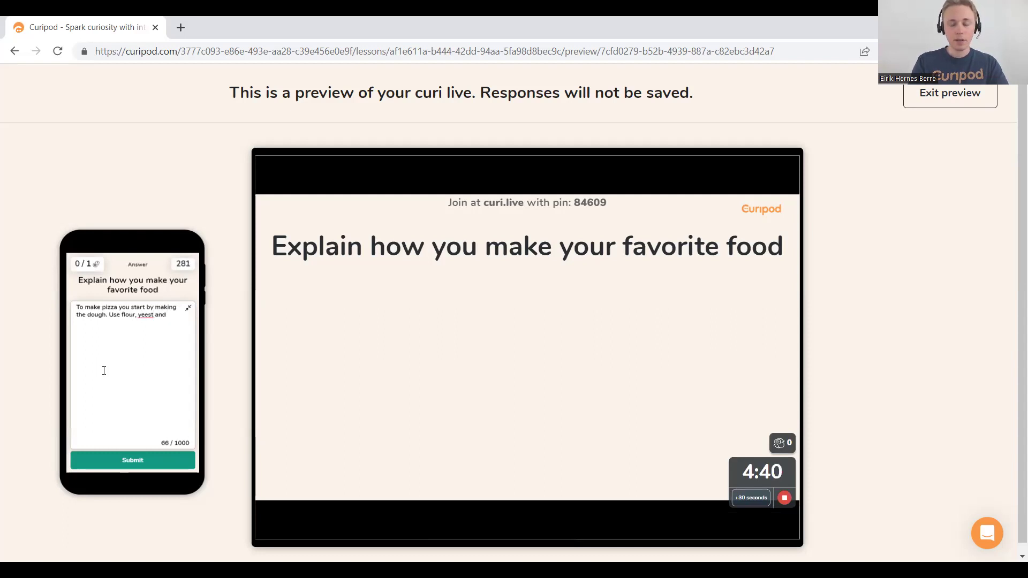
{"action": "type", "text": "water."}
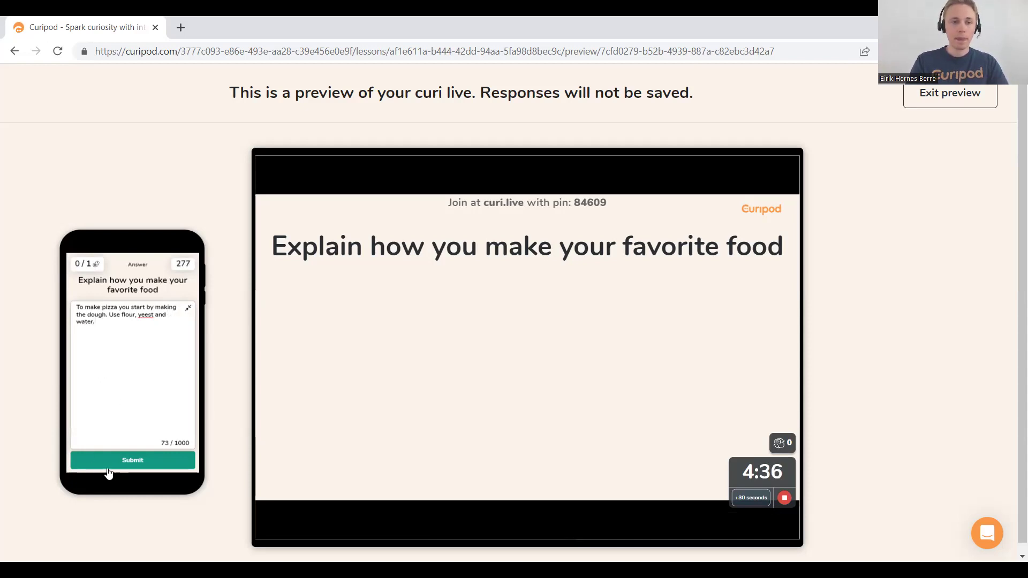
{"action": "left_click", "coordinate": [117, 460]}
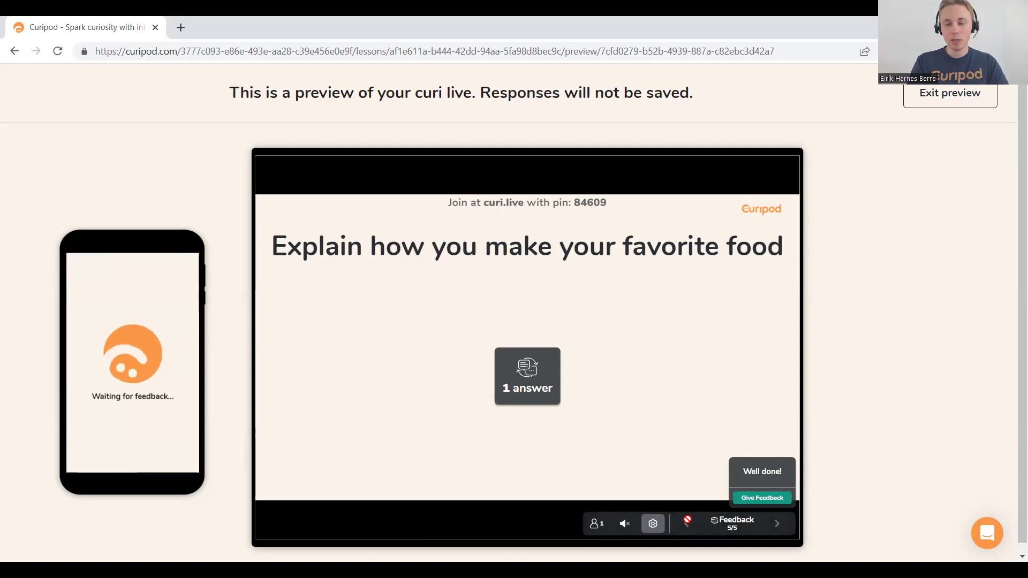
- Generate personalised feedback on the pizza answer and scroll through it on the phone
{"action": "left_click", "coordinate": [759, 498]}
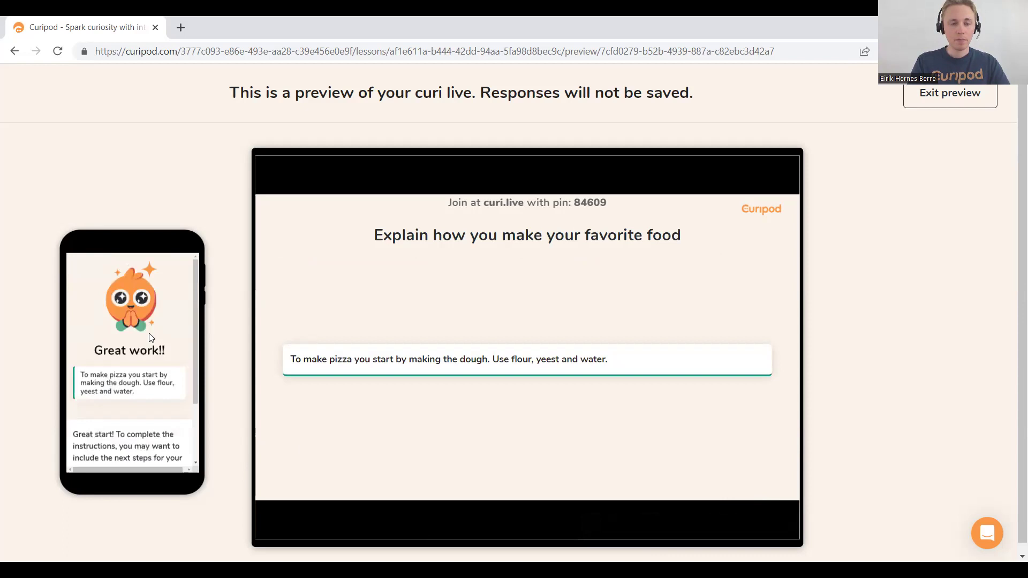
{"action": "scroll", "coordinate": [150, 340], "scroll_direction": "down", "scroll_amount": 2}
{"action": "scroll", "coordinate": [152, 342], "scroll_direction": "down", "scroll_amount": 1}
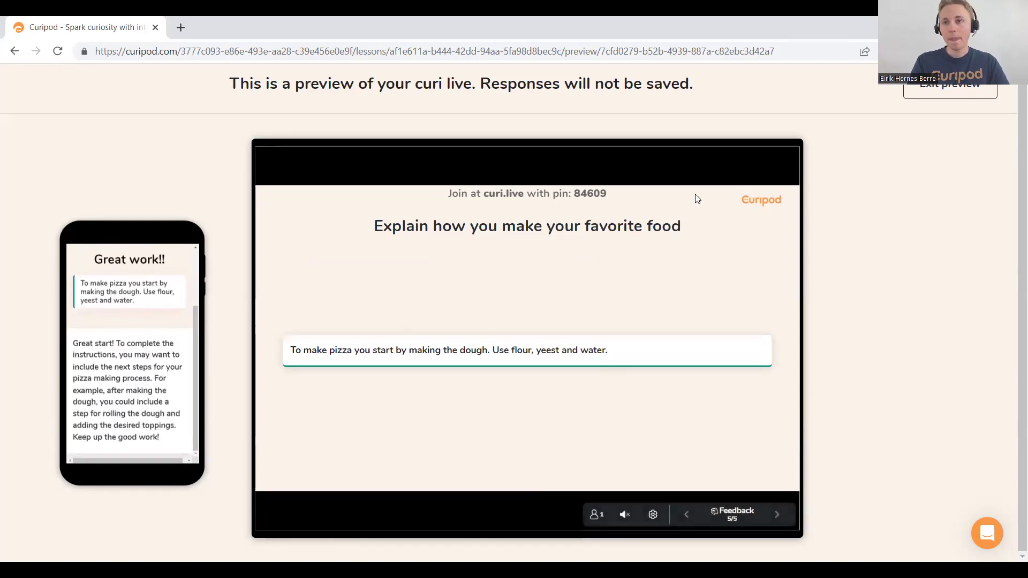
- Exit the preview and return to the cake poll's Elements and Generators panels in the editor
{"action": "scroll", "coordinate": [940, 95], "scroll_direction": "up", "scroll_amount": 1}
{"action": "left_click", "coordinate": [940, 95]}
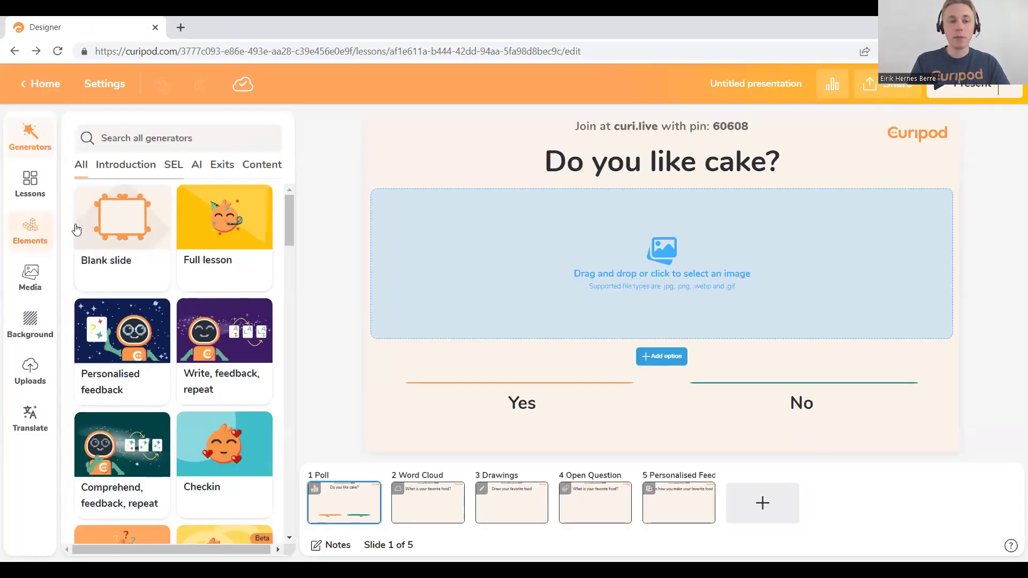
{"action": "left_click", "coordinate": [38, 234]}
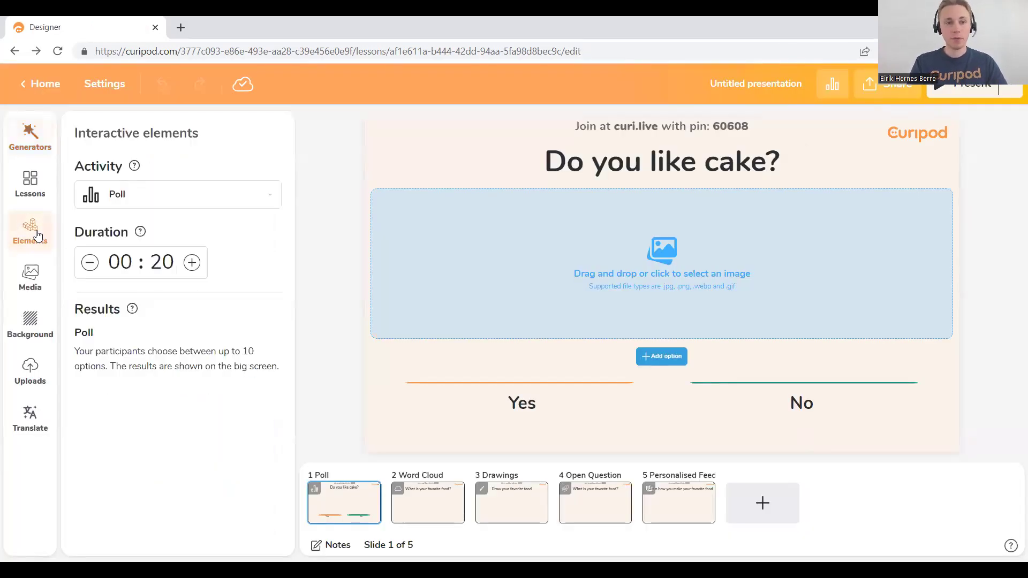
{"action": "left_click", "coordinate": [33, 135]}
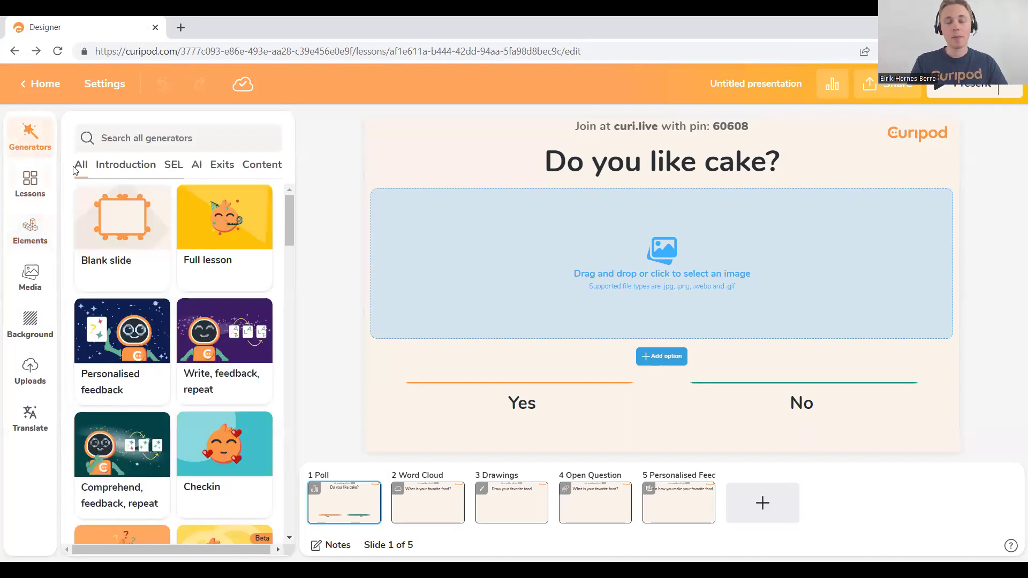